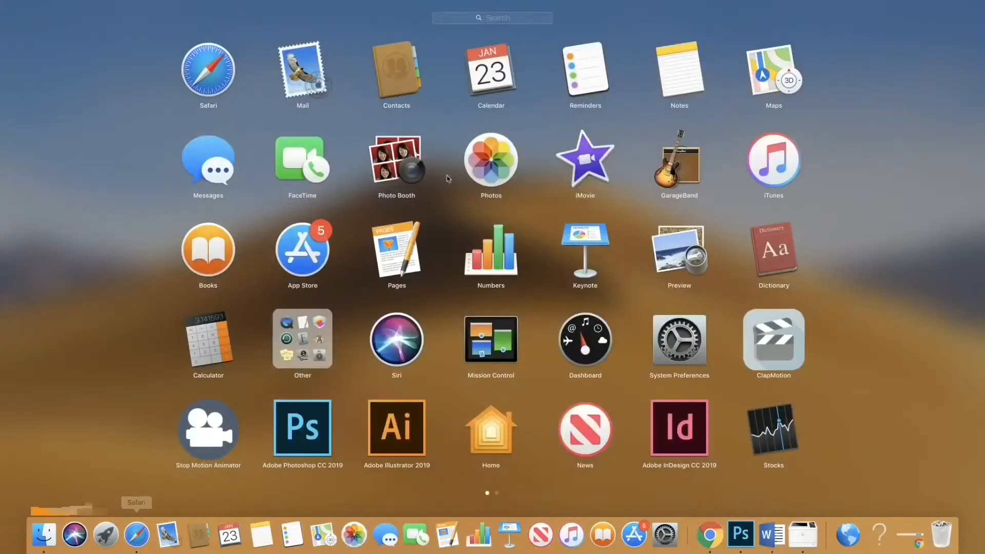
# Step: Launch Adobe Illustrator and create a new blank document from the Print presets
pyautogui.click(403, 426)
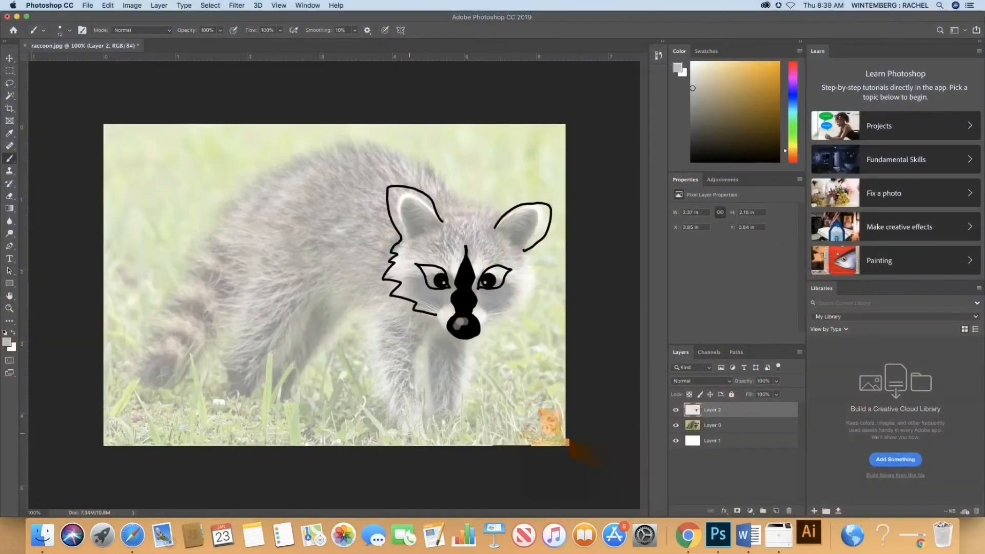
pyautogui.click(688, 536)
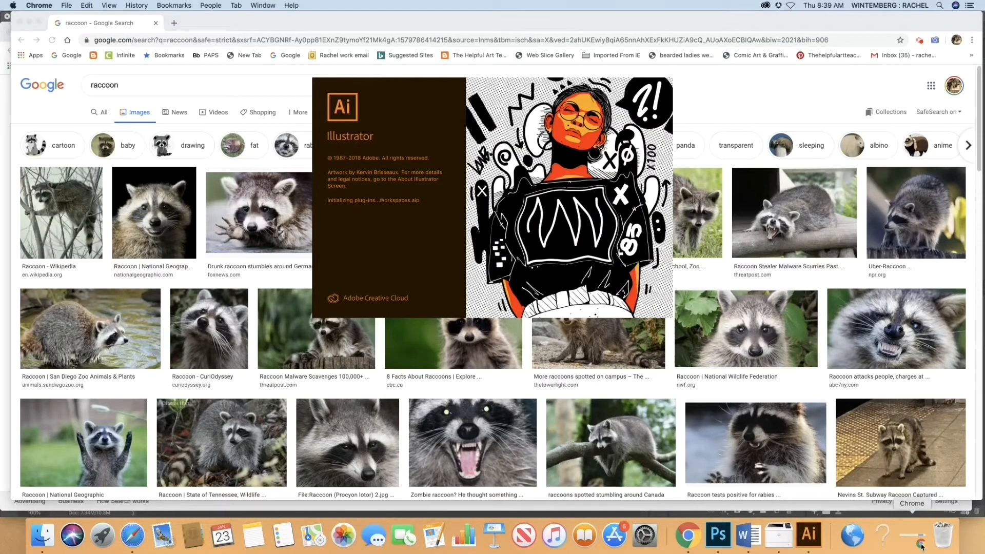
pyautogui.click(38, 132)
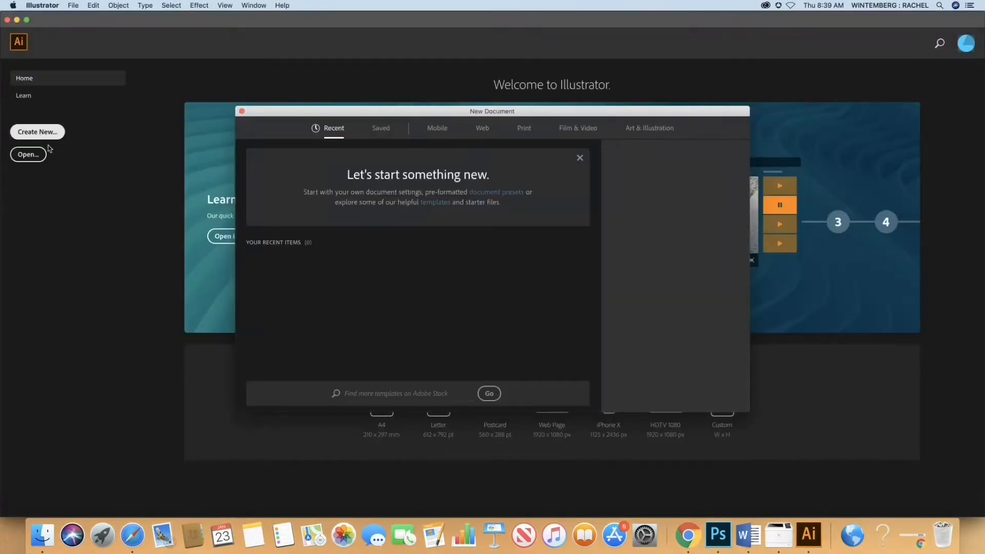
pyautogui.click(524, 127)
pyautogui.click(722, 395)
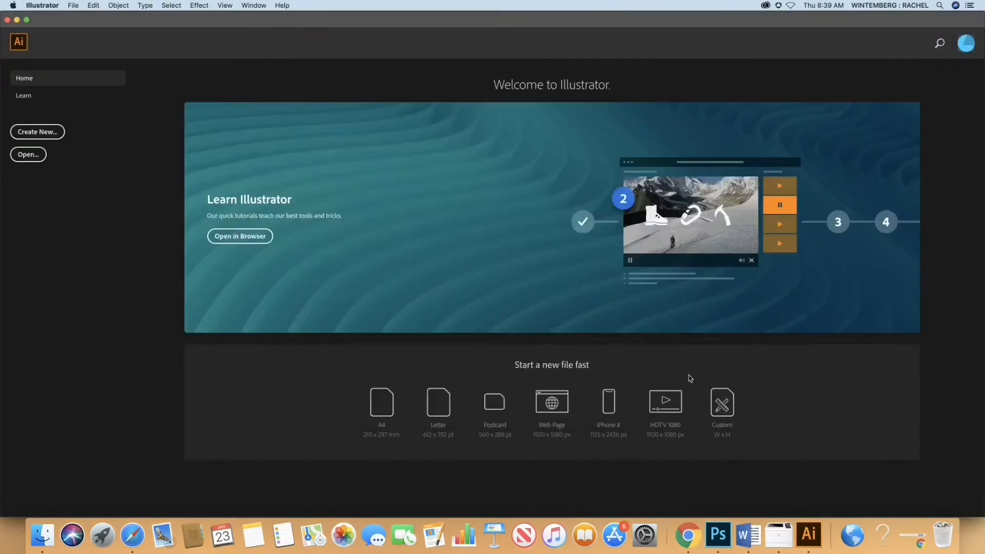
pyautogui.click(590, 358)
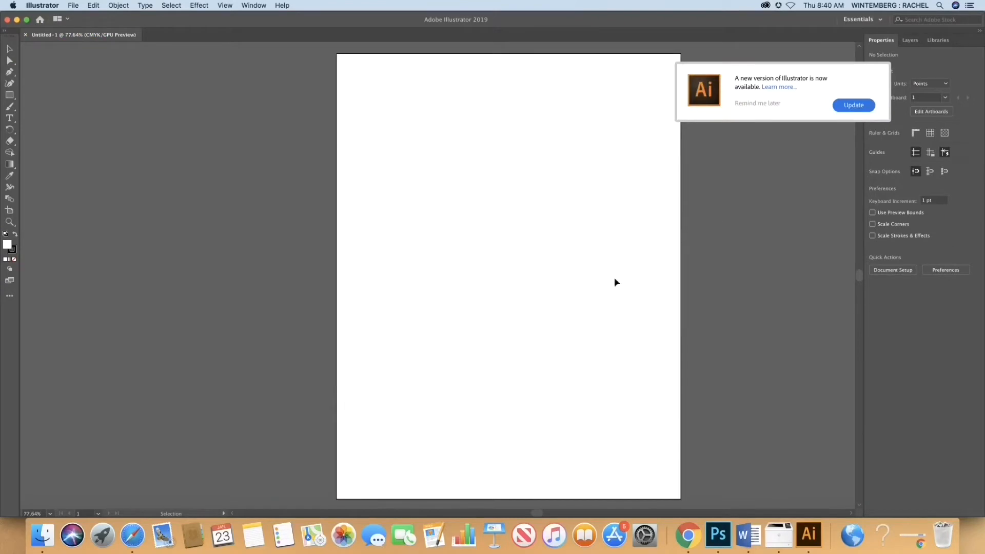
pyautogui.click(757, 103)
# Step: Show the Color panel and place it in the empty area beside the artboard
pyautogui.click(254, 5)
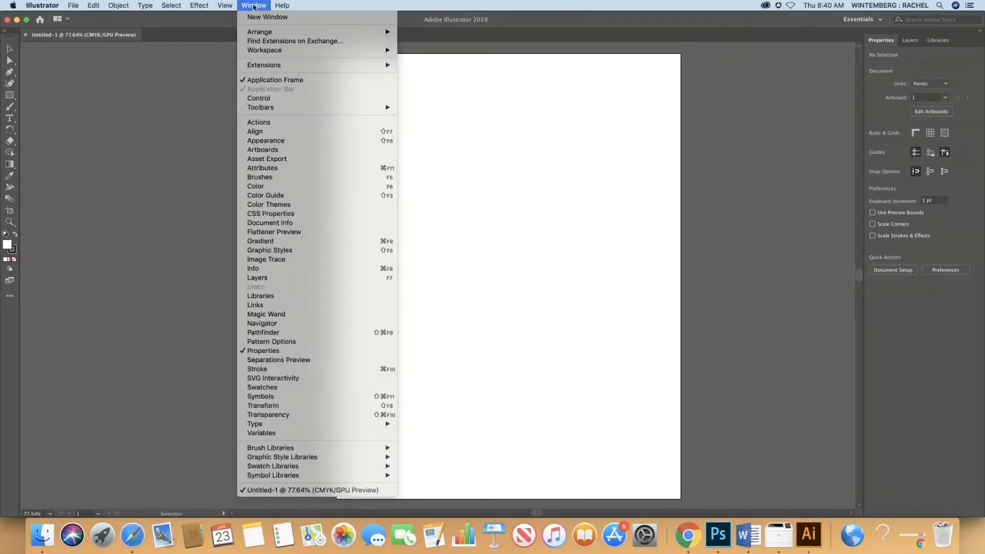
pyautogui.click(299, 188)
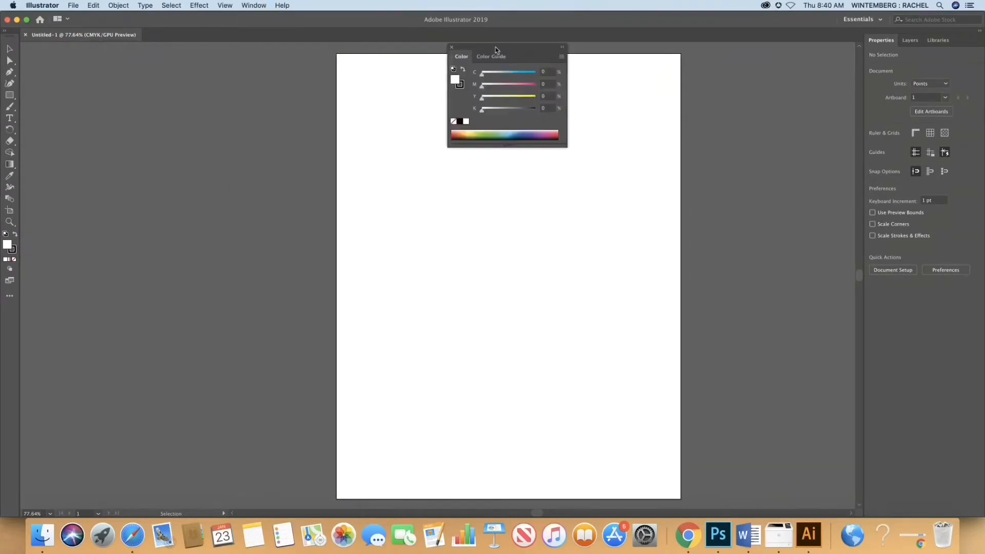
pyautogui.moveTo(497, 50); pyautogui.dragTo(189, 61)
pyautogui.click(254, 68)
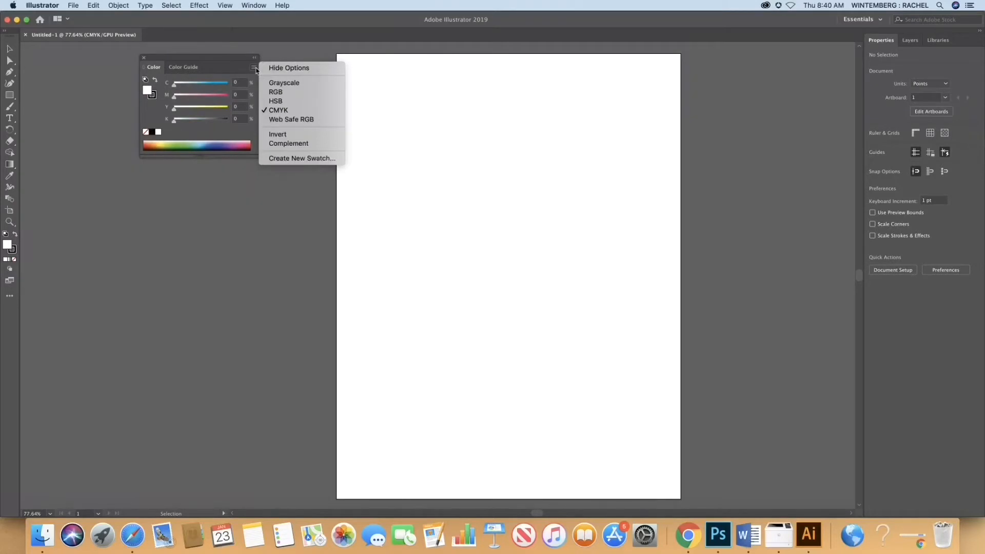
pyautogui.click(254, 205)
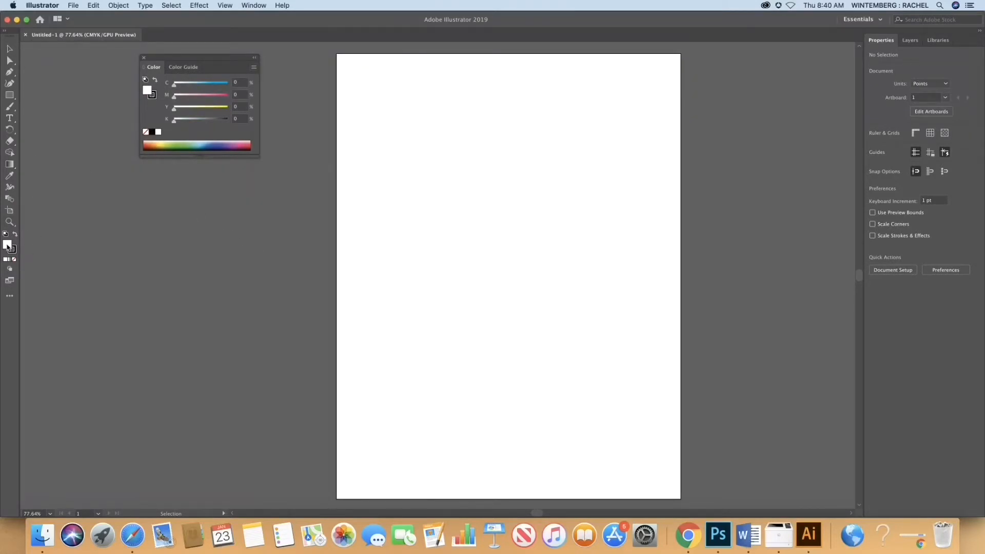
# Step: Pick a light blue fill with C 52.94%, M 0%, Y 10.2% and K 0%, and try to create a swatch from it
pyautogui.moveTo(185, 141)
pyautogui.mouseDown()
pyautogui.moveTo(207, 138)
pyautogui.moveTo(198, 137)
pyautogui.mouseUp()
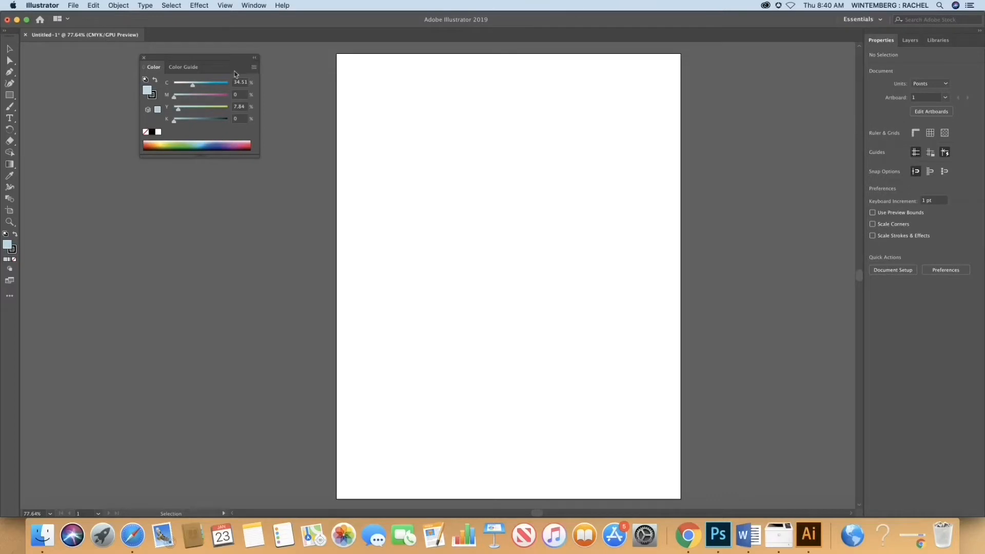
pyautogui.moveTo(195, 141); pyautogui.dragTo(201, 140)
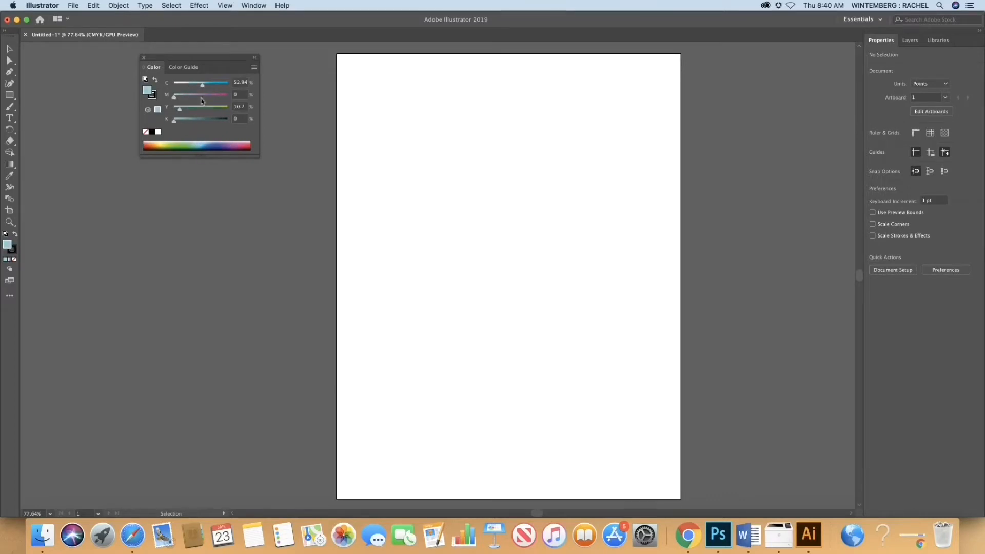
pyautogui.click(254, 68)
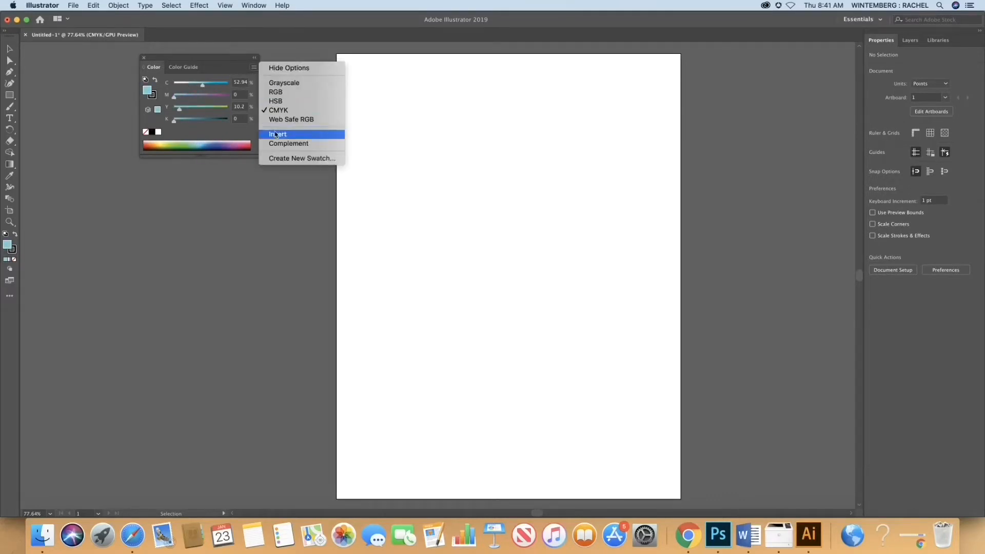
pyautogui.click(300, 158)
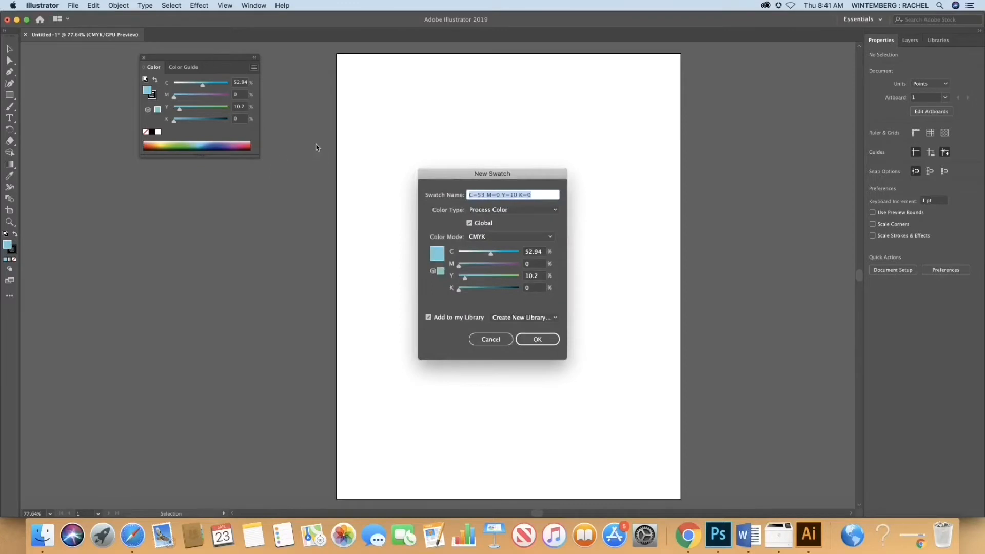
pyautogui.click(491, 340)
# Step: Look at the Color Guide and enlarge the floating panel so the CMYK spectrum has more room
pyautogui.click(190, 69)
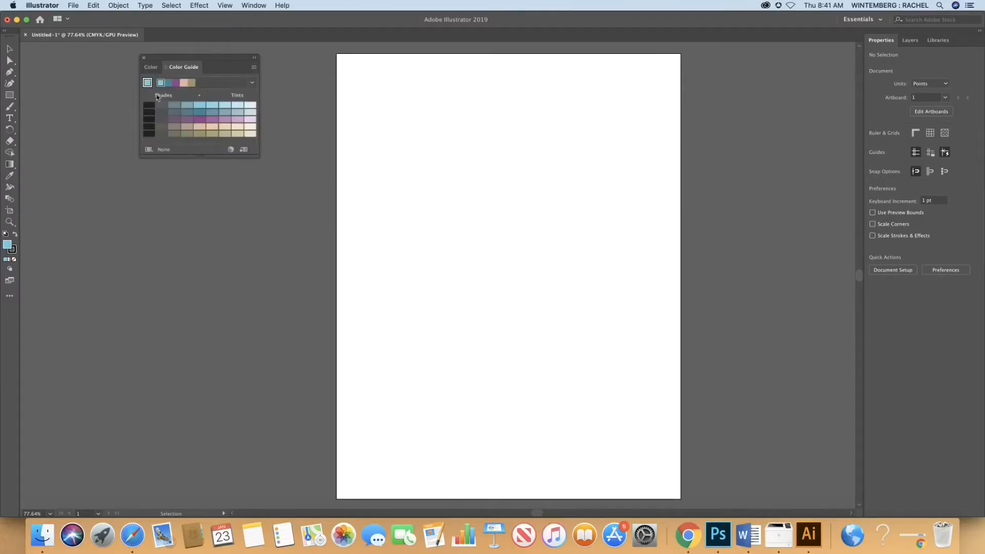
pyautogui.moveTo(258, 157); pyautogui.dragTo(286, 240)
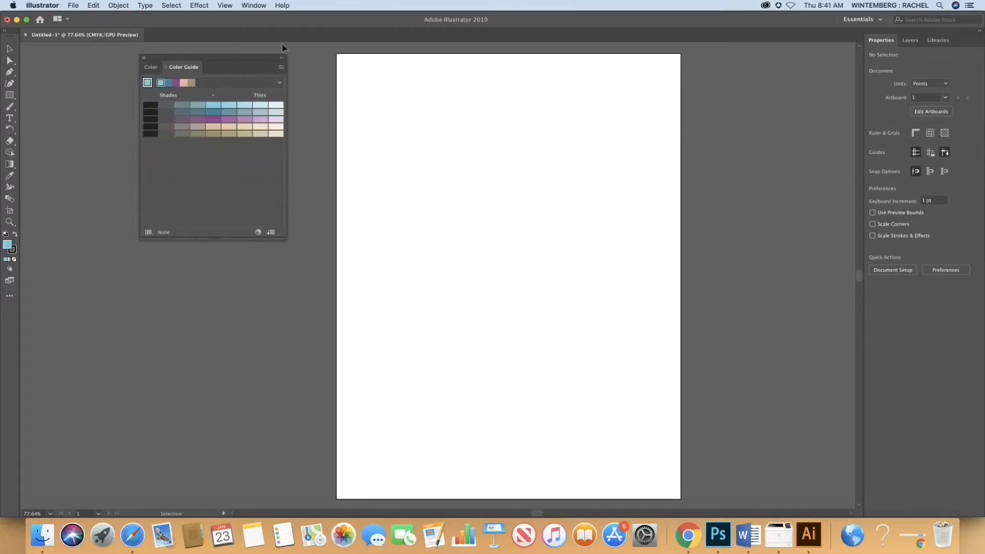
pyautogui.click(152, 68)
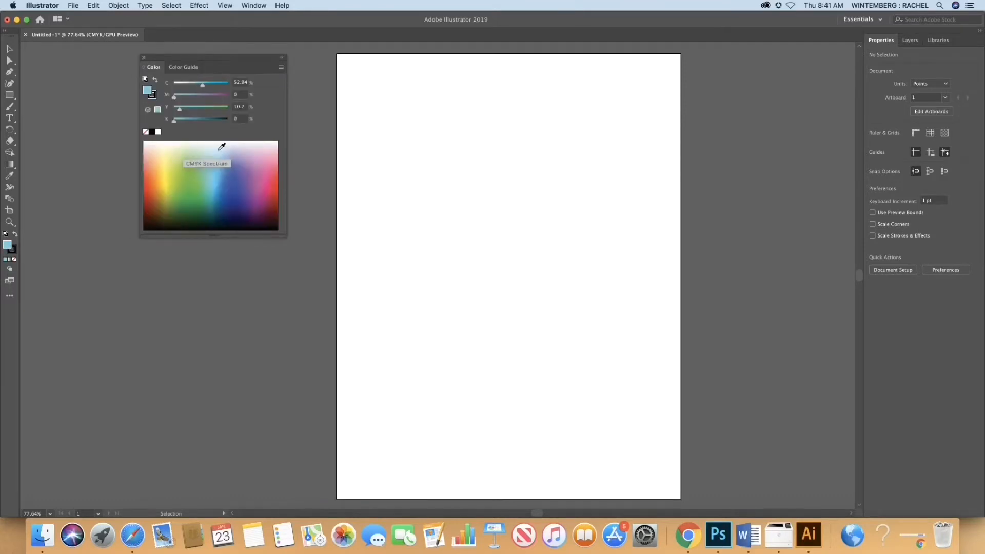
# Step: Set the fill to a dark purplish gray with C 0%, M 23.92%, Y 0% and K 72%
pyautogui.click(219, 149)
pyautogui.click(149, 151)
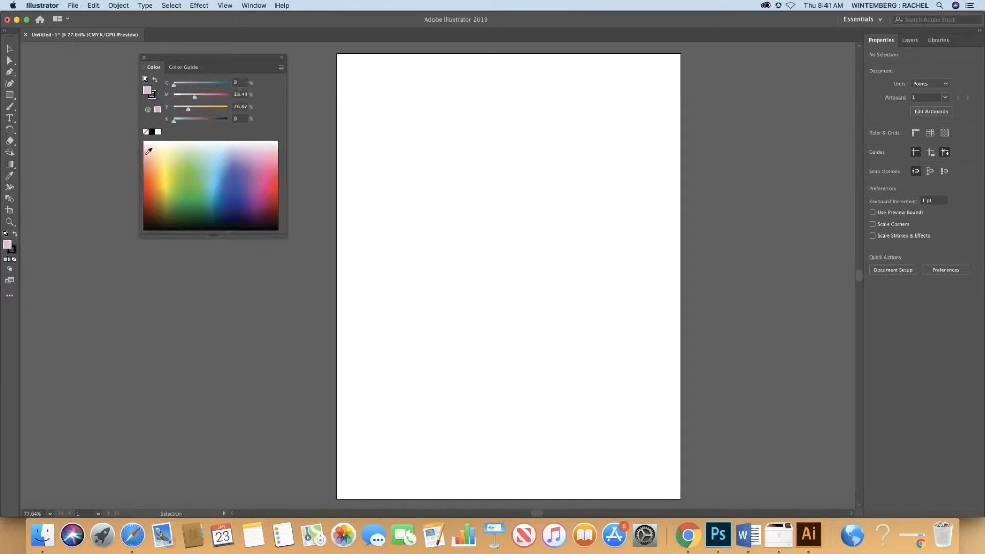
pyautogui.moveTo(148, 151); pyautogui.dragTo(272, 144)
pyautogui.moveTo(174, 120); pyautogui.dragTo(211, 124)
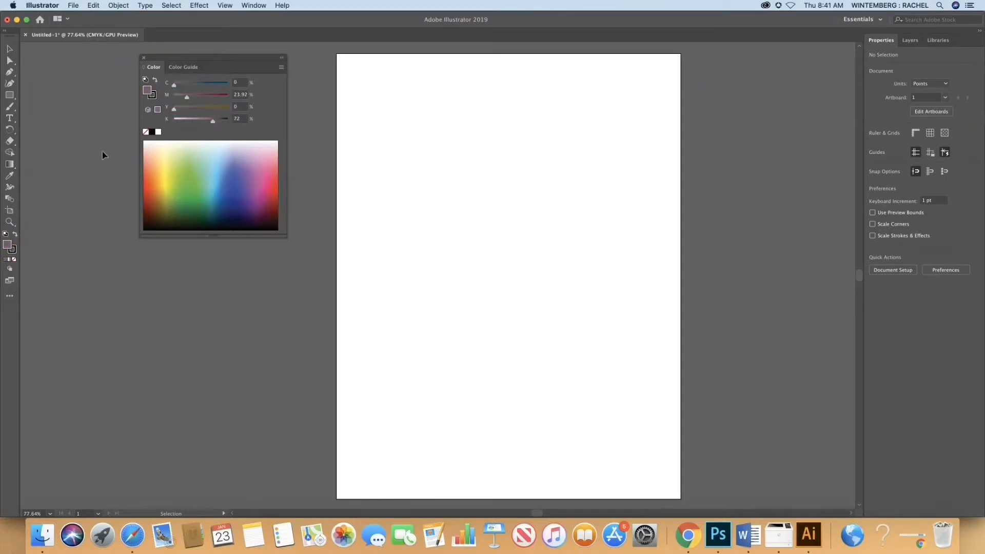
# Step: Draw a horizontal ellipse about 223 pt wide and 146 pt high in the upper part of the artboard
pyautogui.moveTo(9, 98); pyautogui.dragTo(52, 104)
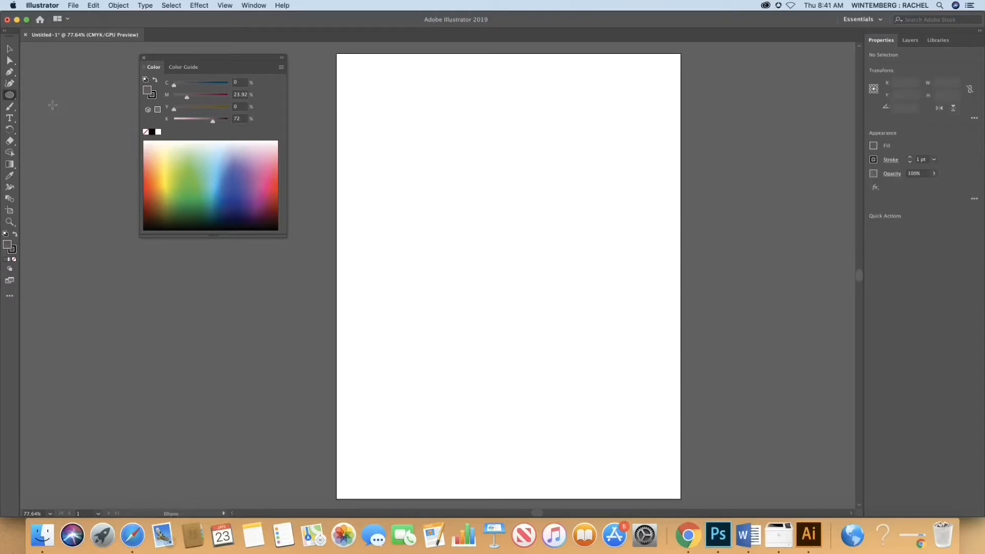
pyautogui.moveTo(476, 186); pyautogui.dragTo(603, 261)
pyautogui.moveTo(539, 260); pyautogui.dragTo(539, 268)
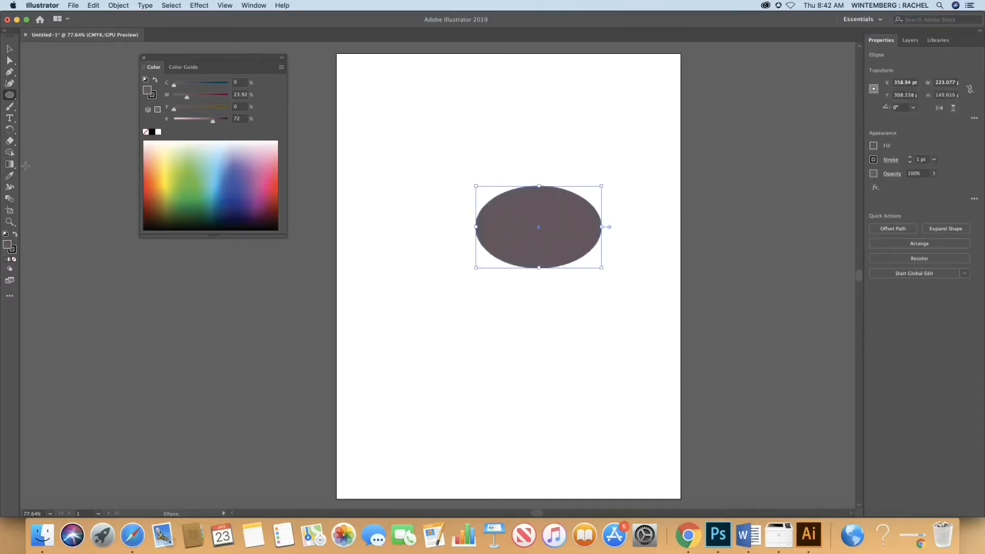
# Step: Browse the full list of available tools and switch the toolbar from Basic to Advanced
pyautogui.click(9, 187)
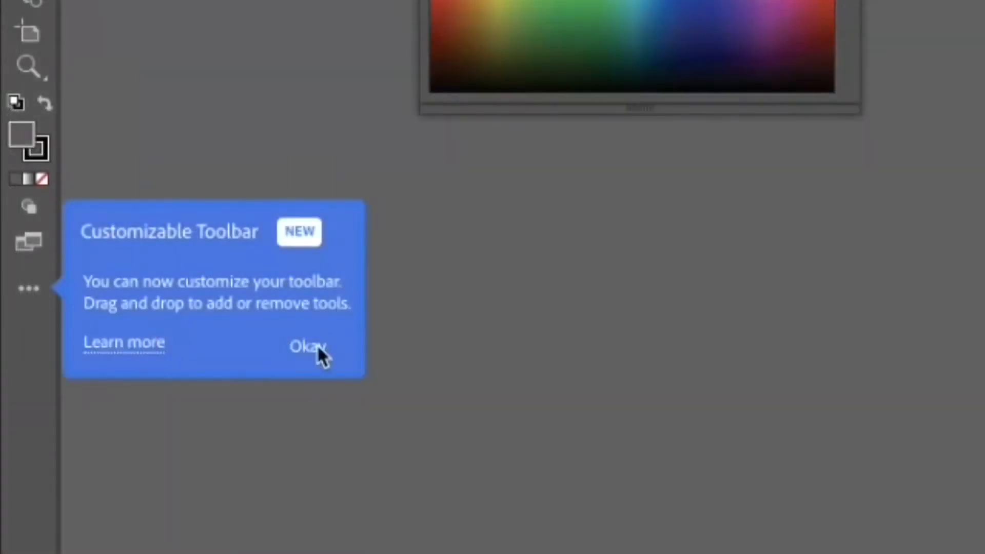
pyautogui.click(308, 347)
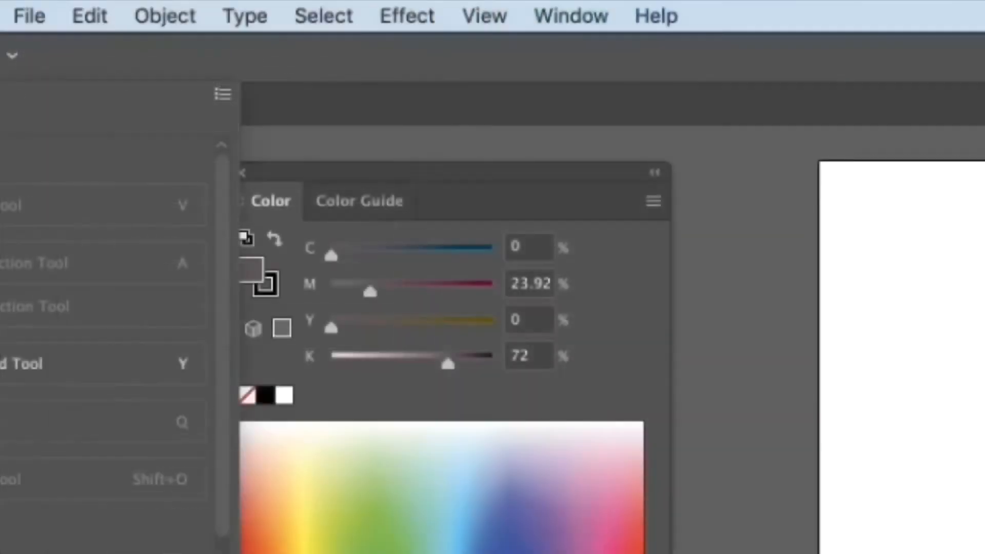
pyautogui.scroll(-8, 103, 333)
pyautogui.scroll(-5, 103, 333)
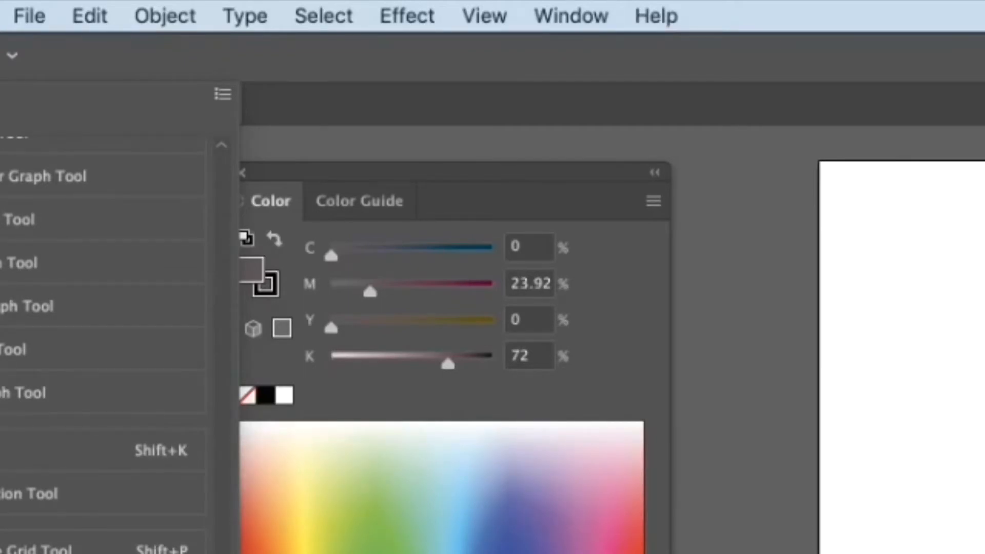
pyautogui.scroll(10, 233, 465)
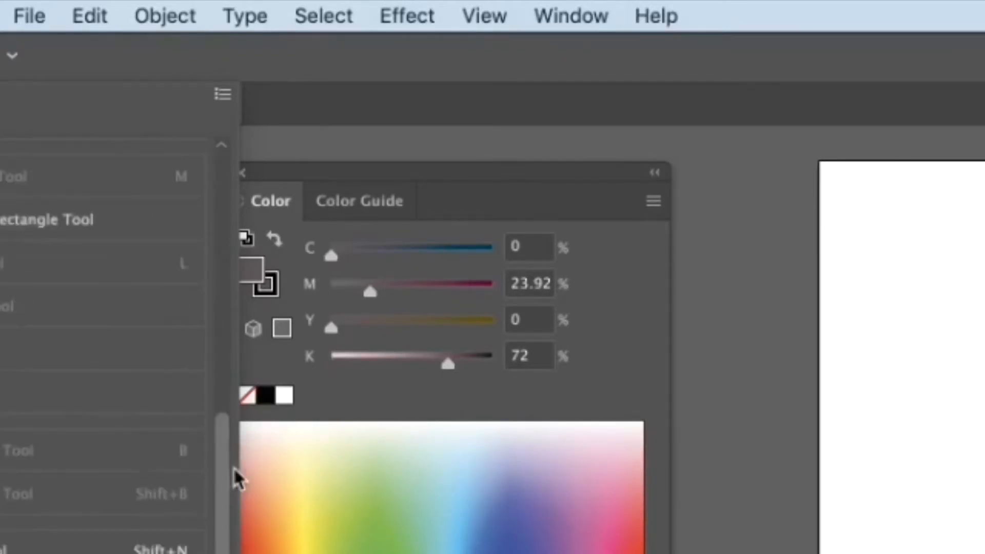
pyautogui.scroll(8, 233, 463)
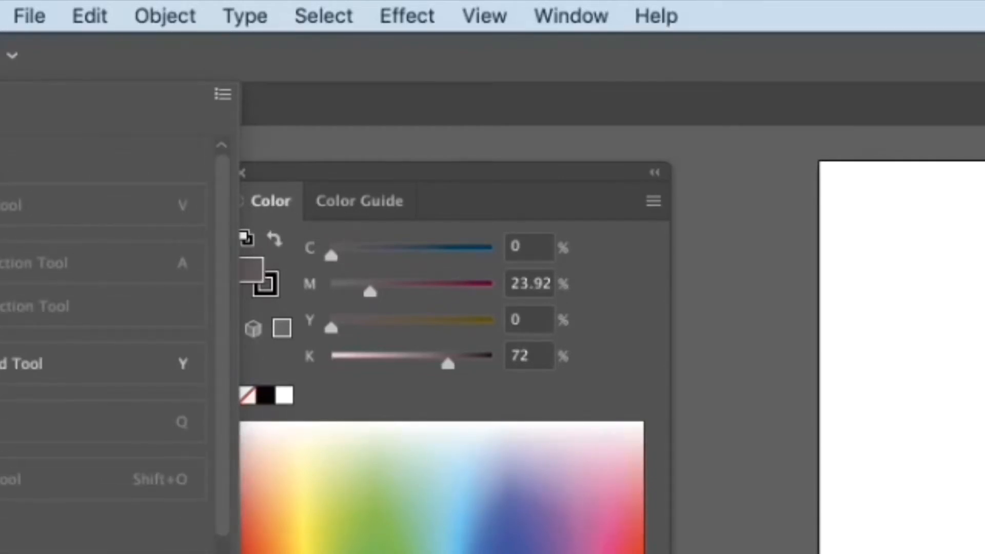
pyautogui.click(223, 94)
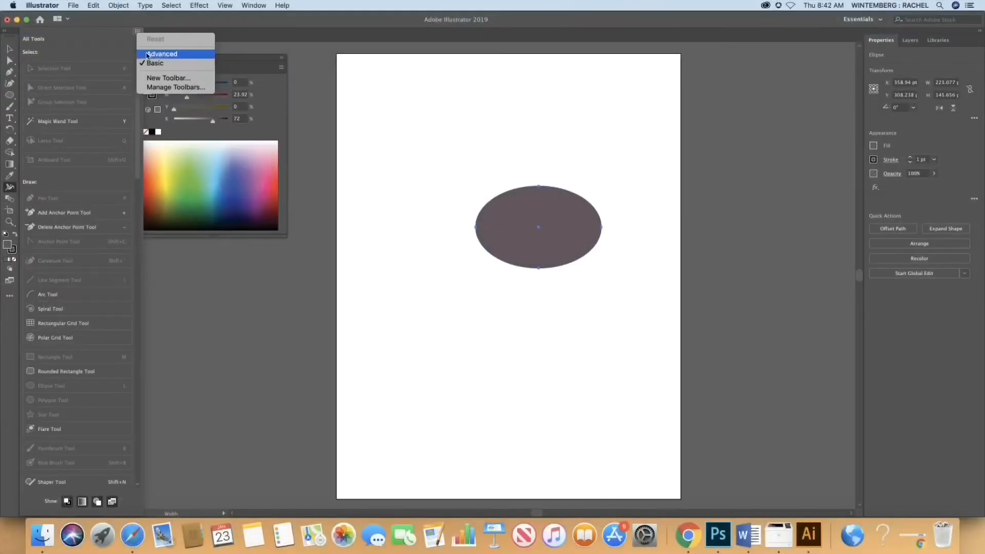
pyautogui.click(148, 54)
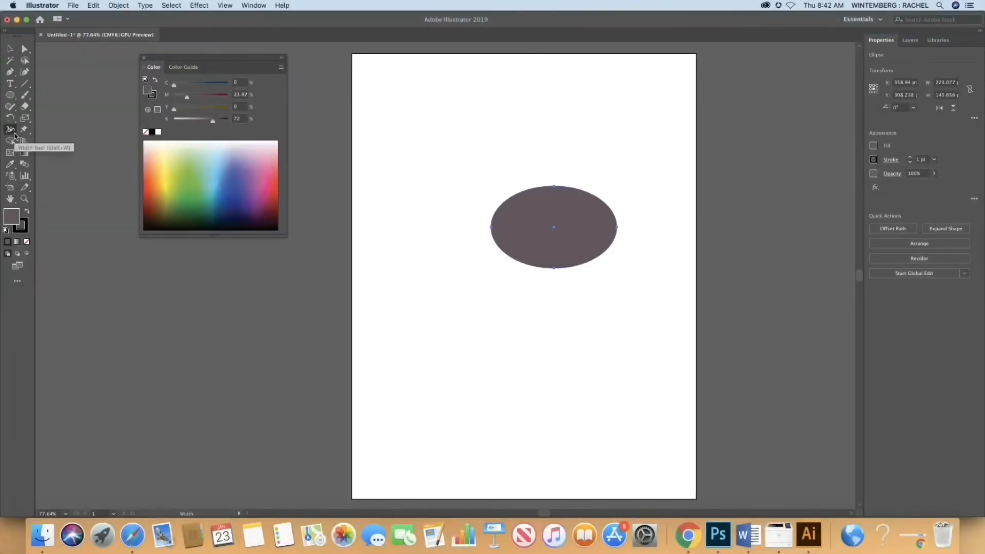
# Step: Use the Warp tool to pull the ellipse's bottom down into a rounded point and smooth its lower edges
pyautogui.click(10, 129)
pyautogui.click(51, 143)
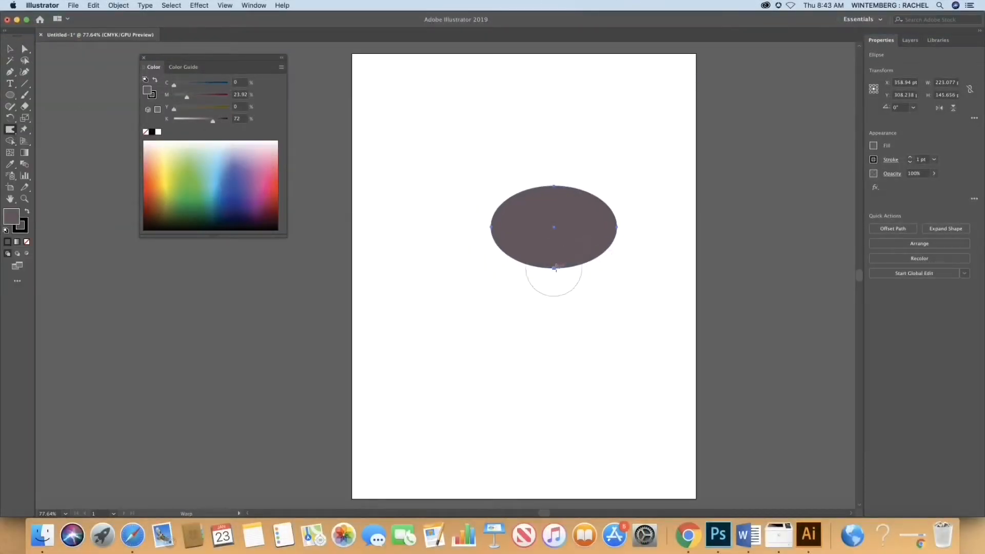
pyautogui.moveTo(552, 275); pyautogui.dragTo(554, 276)
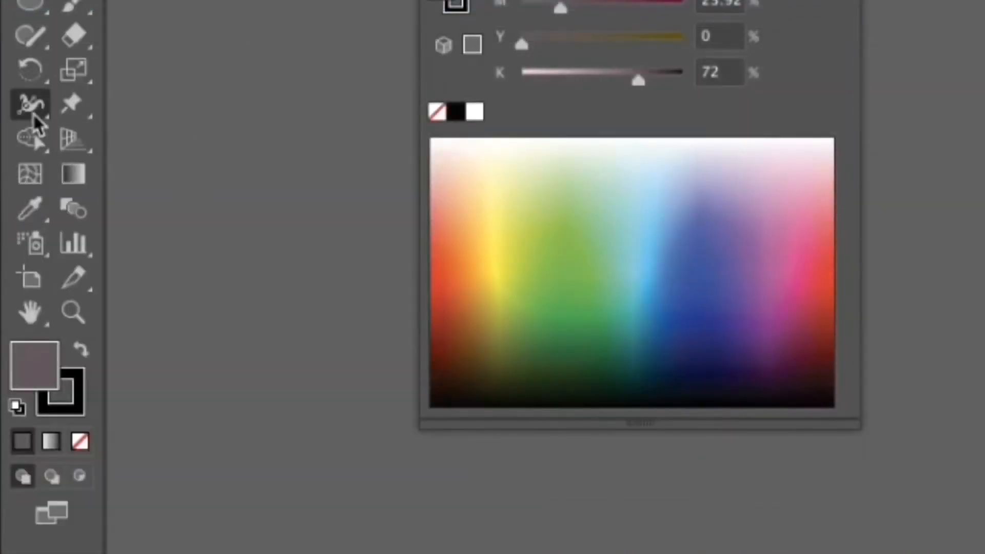
pyautogui.click(41, 119)
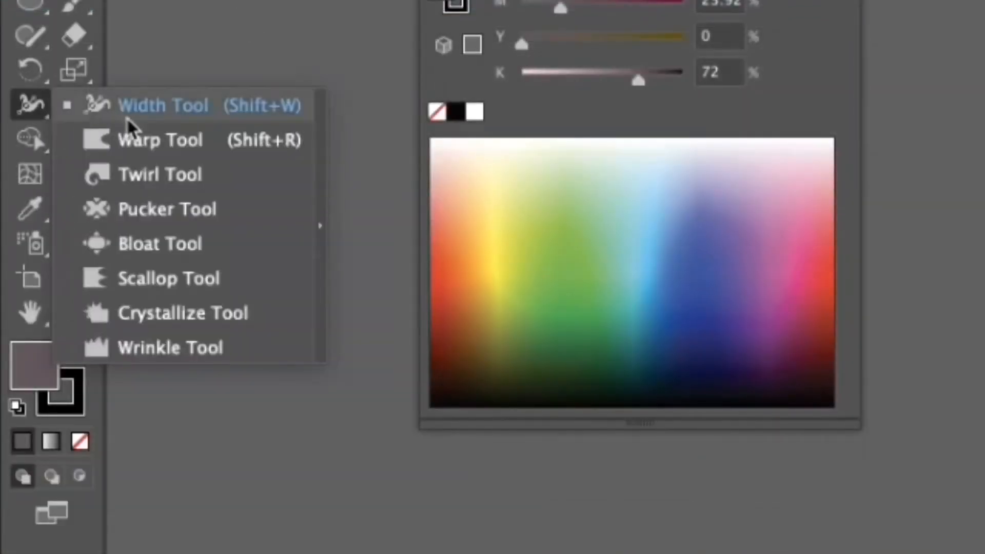
pyautogui.click(125, 110)
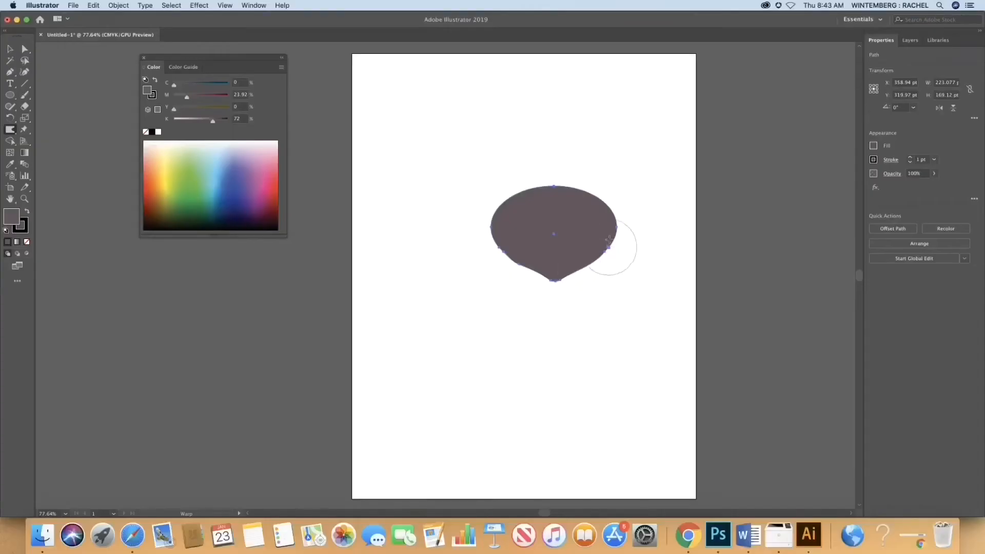
pyautogui.moveTo(537, 274)
pyautogui.mouseDown()
pyautogui.moveTo(564, 280)
pyautogui.moveTo(588, 265)
pyautogui.mouseUp()
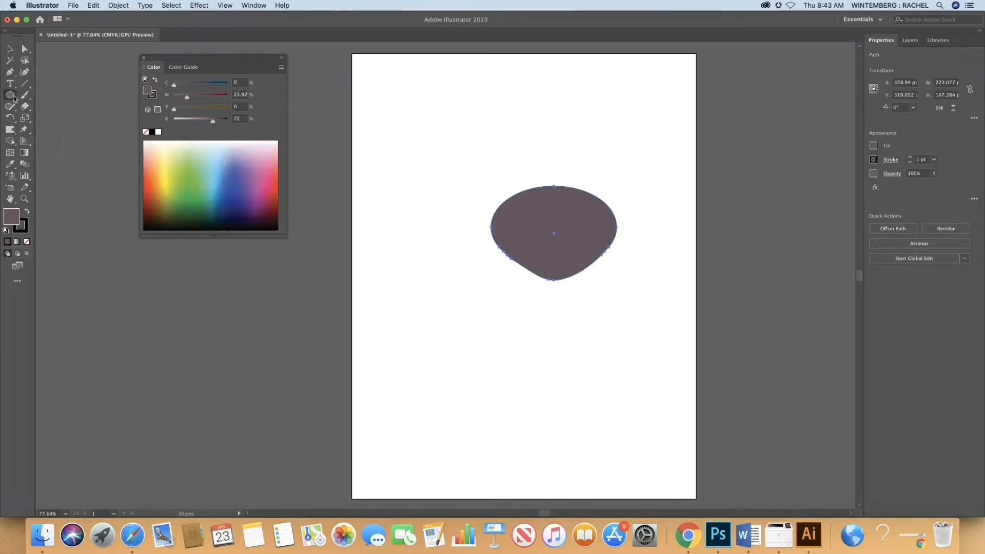
# Step: Deselect the warped shape and draw a hexagon about 92 by 80 pt at its upper-left edge with the Polygon tool
pyautogui.moveTo(13, 97); pyautogui.dragTo(51, 129)
pyautogui.click(12, 50)
pyautogui.click(69, 77)
pyautogui.moveTo(12, 96); pyautogui.dragTo(55, 129)
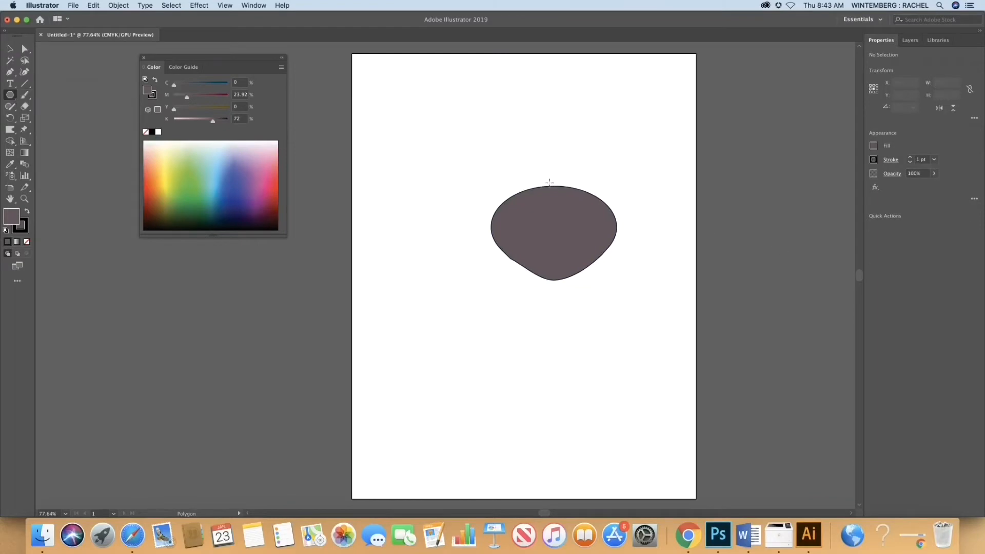
pyautogui.moveTo(503, 171); pyautogui.dragTo(513, 191)
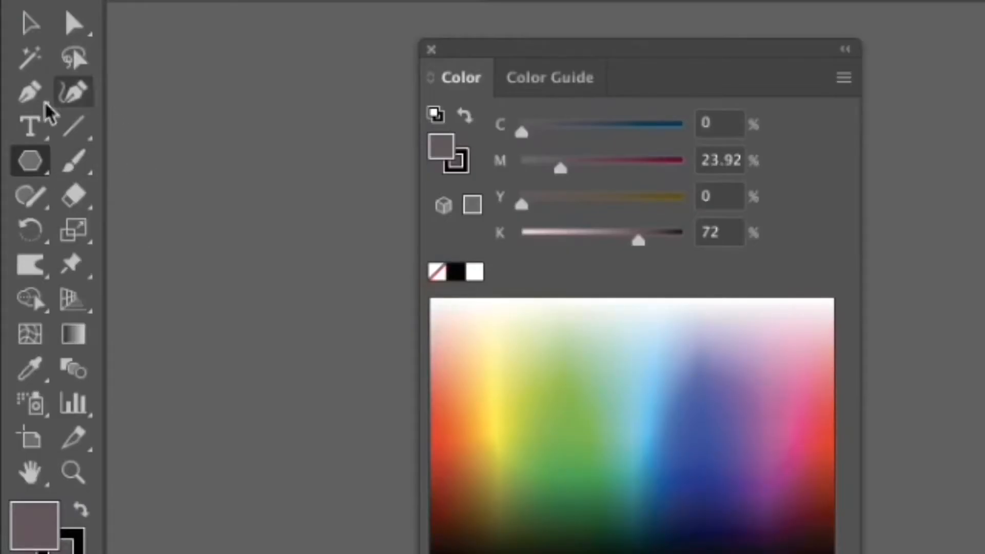
# Step: Delete anchor points from the hexagon until a triangle remains and move it onto the head's upper-left edge as an ear
pyautogui.moveTo(14, 77); pyautogui.dragTo(14, 78)
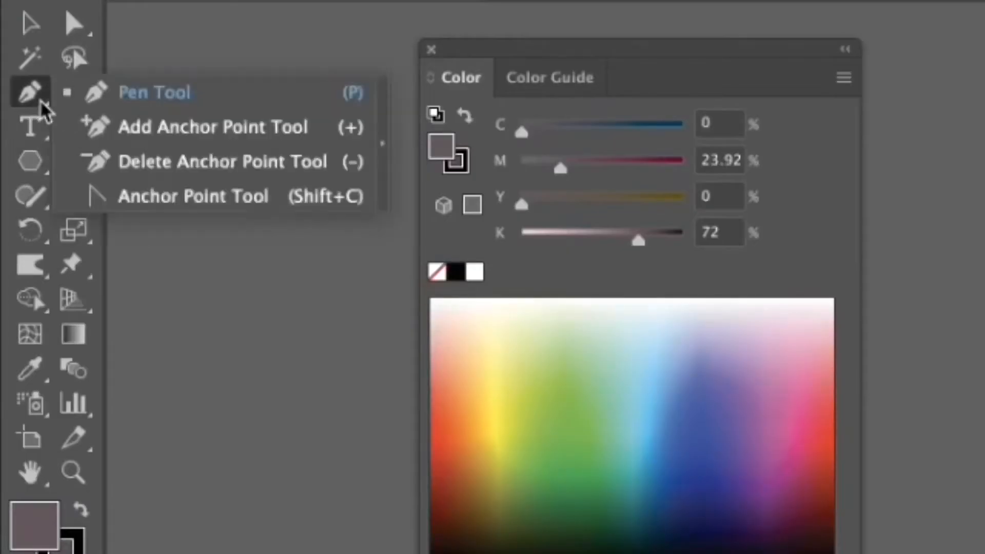
pyautogui.moveTo(43, 111); pyautogui.dragTo(195, 163)
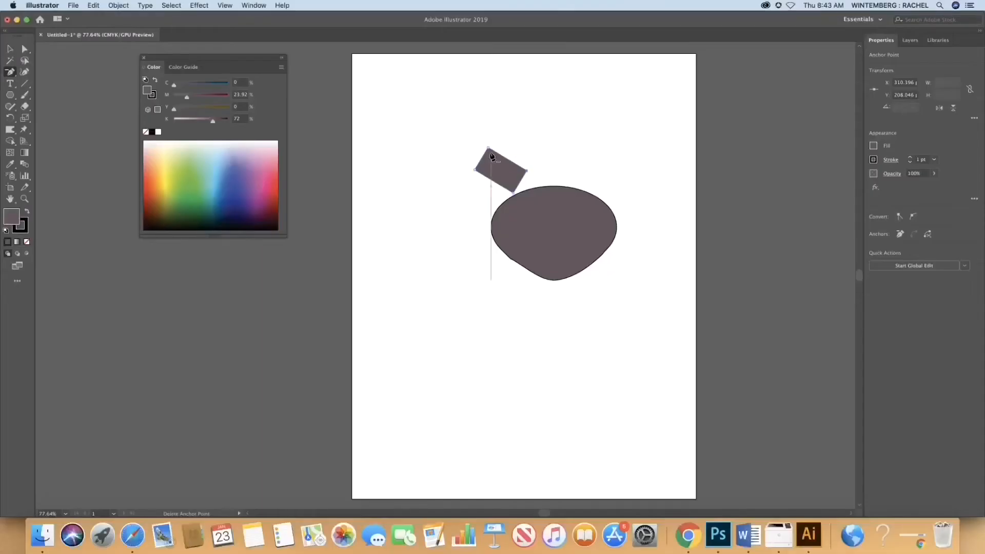
pyautogui.click(476, 170)
pyautogui.click(10, 49)
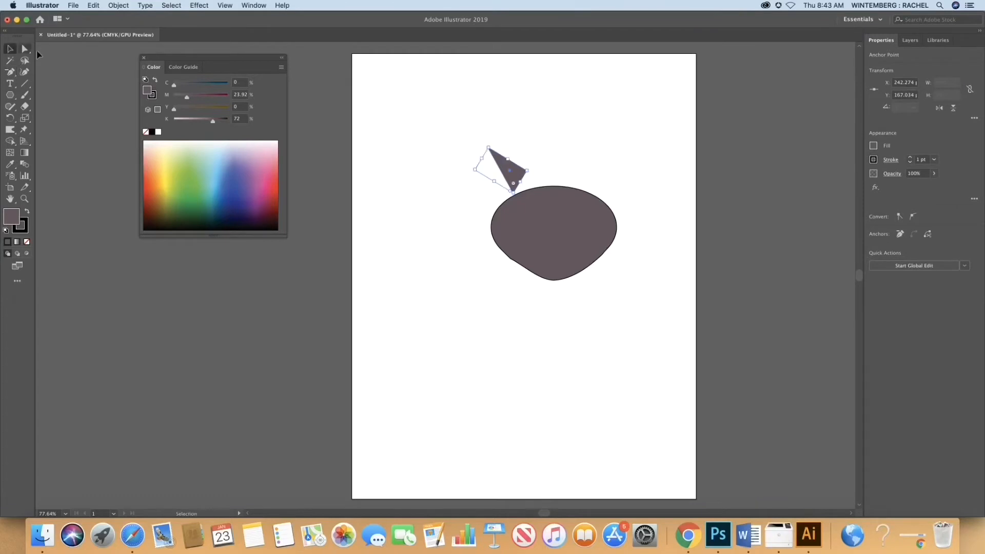
pyautogui.moveTo(508, 172); pyautogui.dragTo(506, 191)
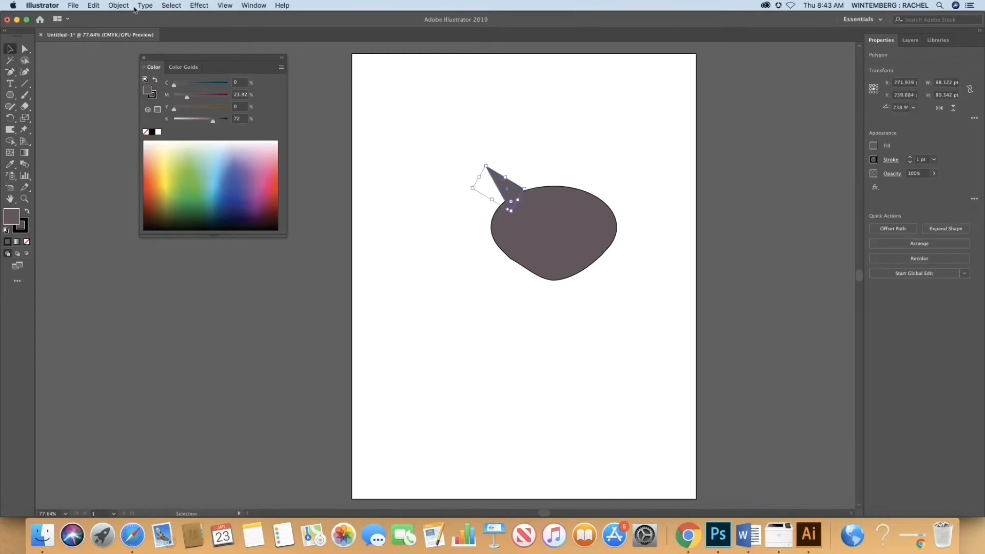
# Step: Rotate the triangle so its tip points upward and warp its sides into a curved ear about 61 by 91 pt
pyautogui.click(93, 6)
pyautogui.click(731, 249)
pyautogui.moveTo(469, 186)
pyautogui.mouseDown()
pyautogui.moveTo(490, 170)
pyautogui.moveTo(534, 191)
pyautogui.moveTo(513, 175)
pyautogui.mouseUp()
pyautogui.click(10, 130)
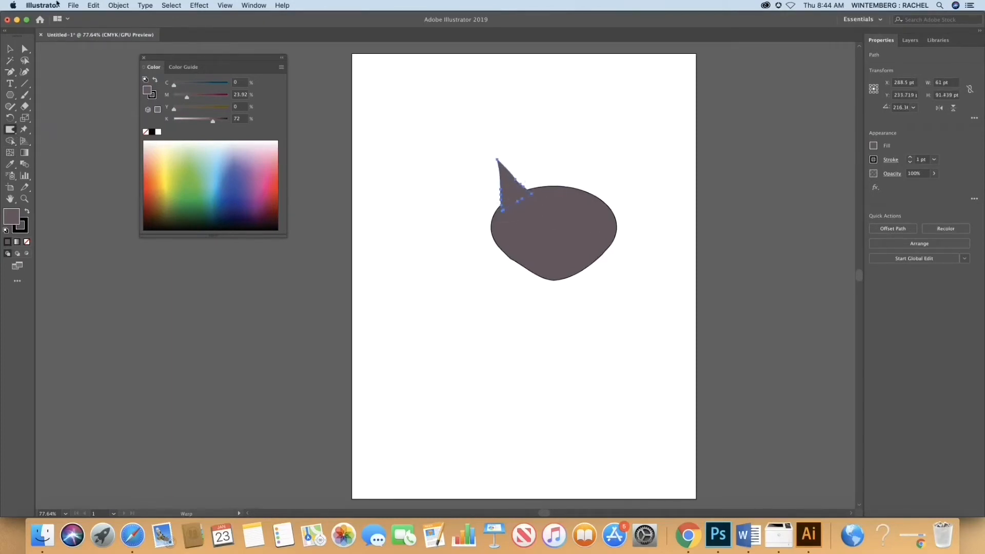
# Step: Paste a copy of the ear and reflect it across the vertical axis
pyautogui.click(93, 5)
pyautogui.click(97, 45)
pyautogui.click(93, 6)
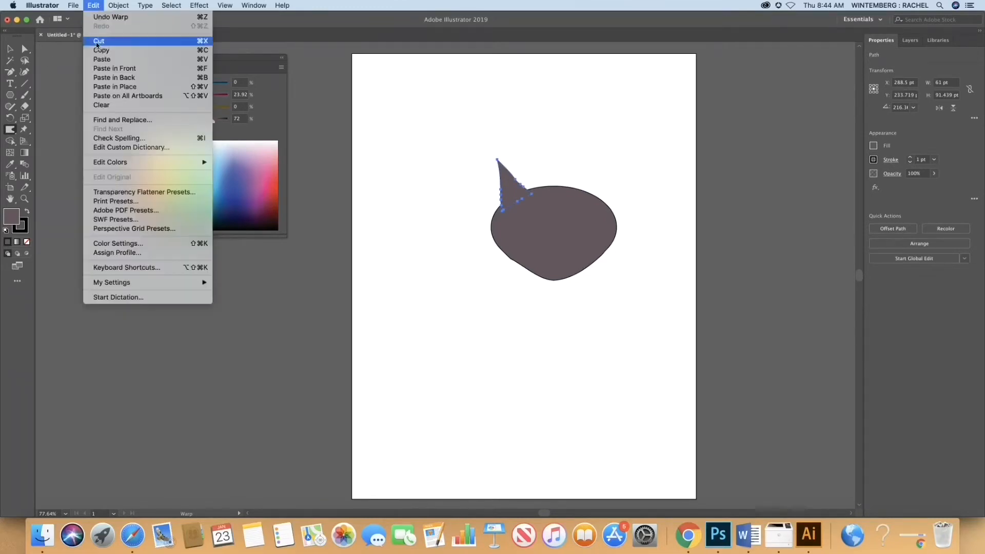
pyautogui.click(100, 55)
pyautogui.click(92, 6)
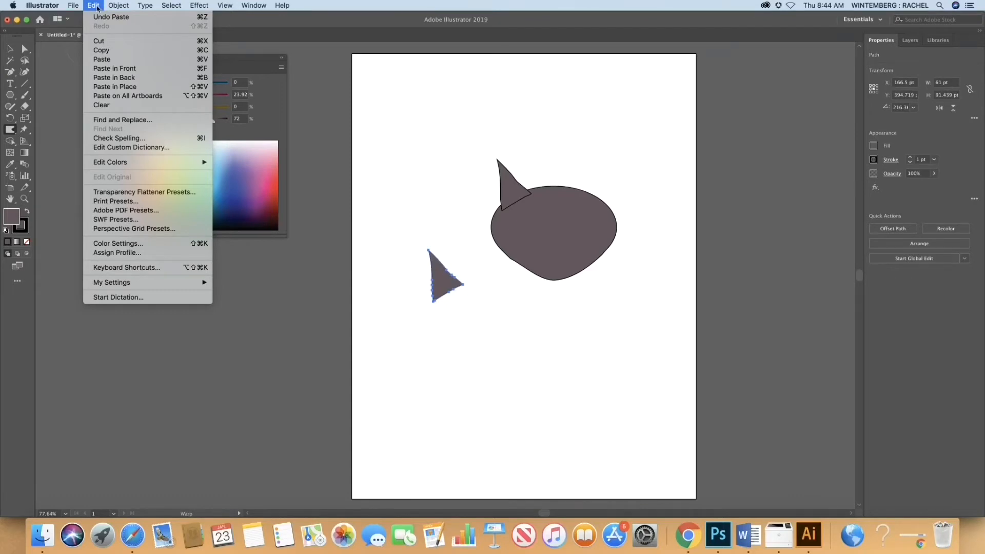
pyautogui.moveTo(119, 5)
pyautogui.click(252, 52)
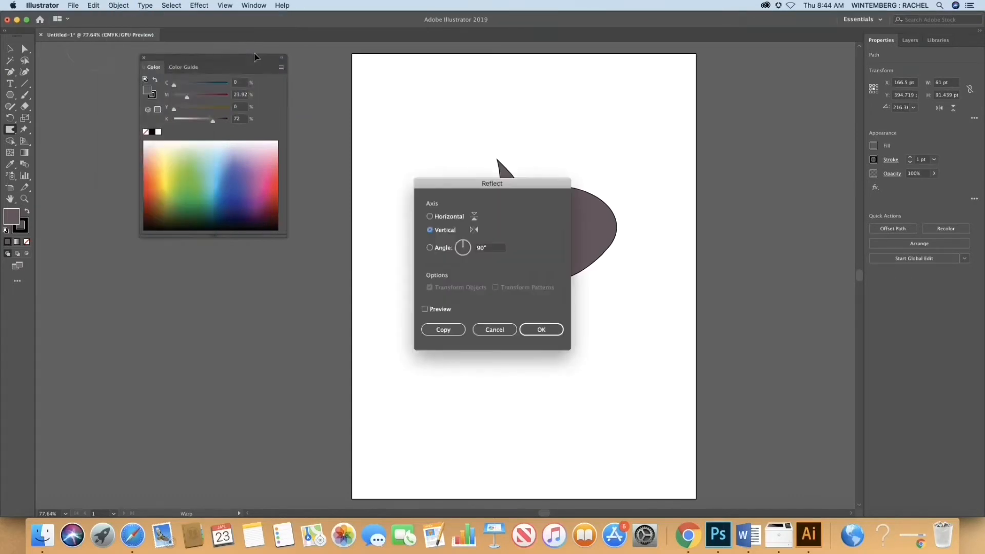
pyautogui.click(542, 329)
# Step: Move the mirrored ear to the head's upper-right edge and deselect it
pyautogui.click(9, 49)
pyautogui.moveTo(454, 282); pyautogui.dragTo(603, 185)
pyautogui.click(257, 247)
# Step: Select both ears and warp their outer lower corners outward to blend with the head's outline
pyautogui.click(598, 184)
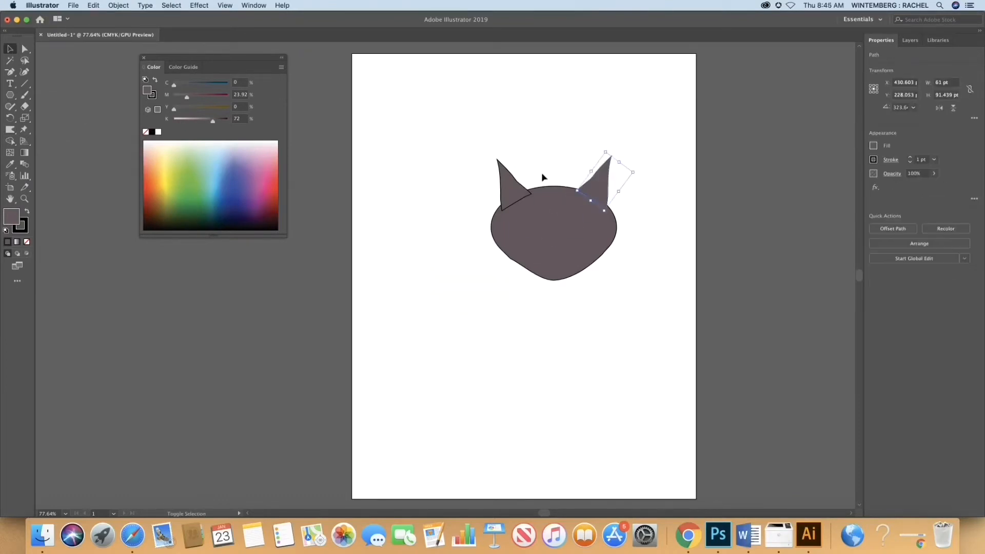
pyautogui.press('super+a')
pyautogui.hotkey('shift', 'r')
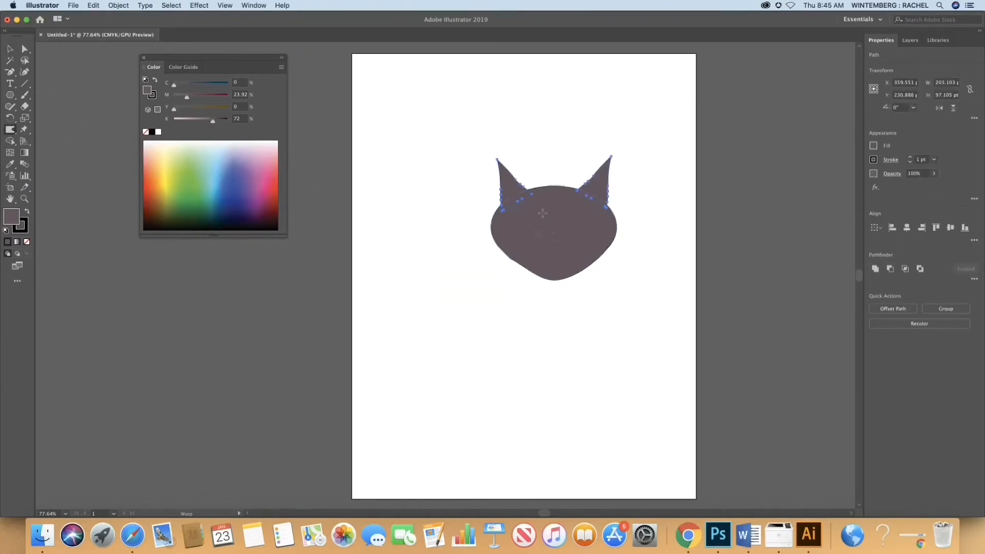
pyautogui.moveTo(505, 207); pyautogui.dragTo(499, 206)
pyautogui.moveTo(607, 207); pyautogui.dragTo(616, 208)
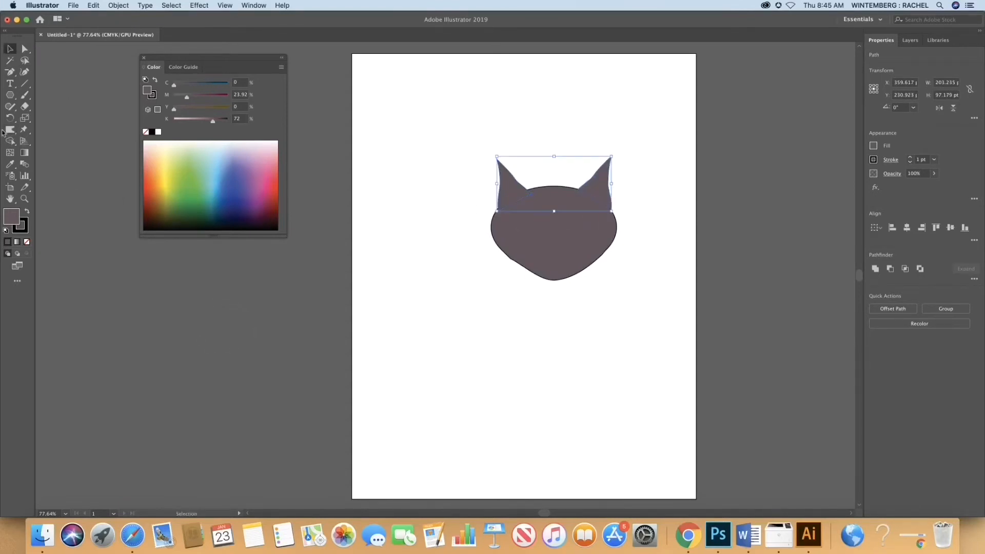
# Step: Draw a hexagon about 40 by 46 pt near the head's chin and delete its two upper side anchor points to form a nose
pyautogui.click(11, 96)
pyautogui.click(57, 129)
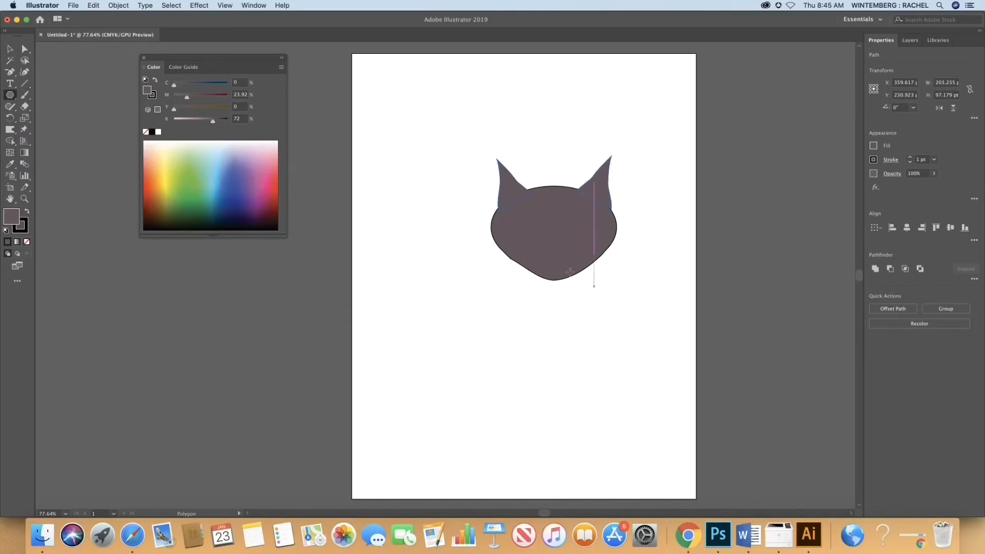
pyautogui.moveTo(554, 258); pyautogui.dragTo(551, 267)
pyautogui.click(10, 73)
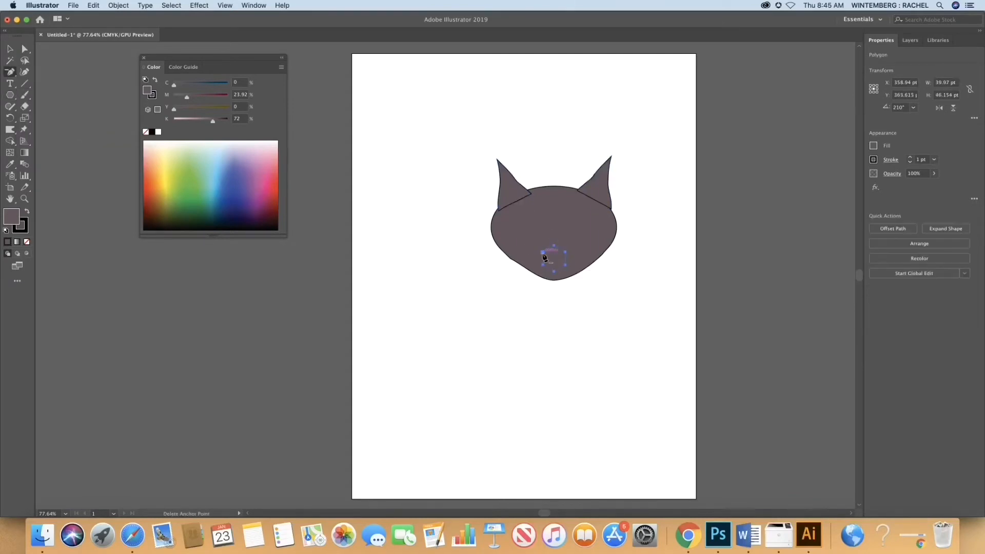
pyautogui.click(543, 252)
pyautogui.click(565, 252)
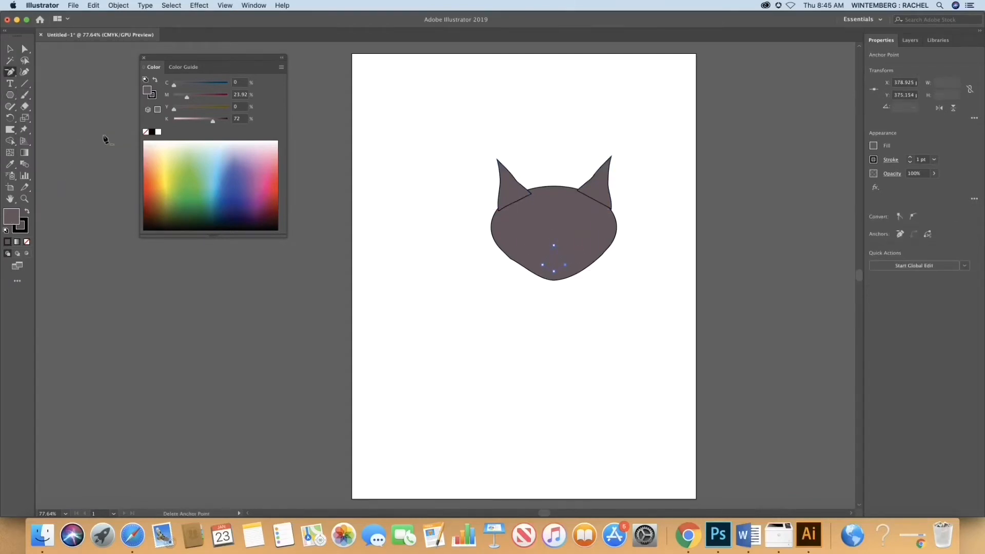
# Step: Fill the nose with black and deselect it
pyautogui.click(152, 132)
pyautogui.click(267, 270)
pyautogui.click(585, 279)
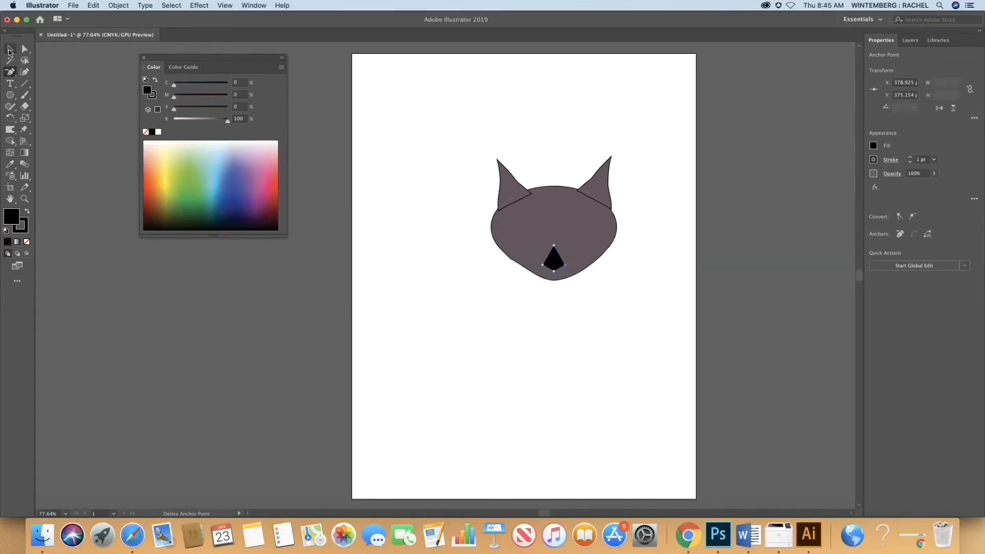
pyautogui.click(25, 49)
pyautogui.click(97, 84)
# Step: Draw a tilted black ellipse about 36 by 30 pt on the head's left side as an eye and copy it
pyautogui.moveTo(10, 95); pyautogui.dragTo(51, 117)
pyautogui.moveTo(513, 215); pyautogui.dragTo(533, 240)
pyautogui.click(94, 6)
pyautogui.click(102, 50)
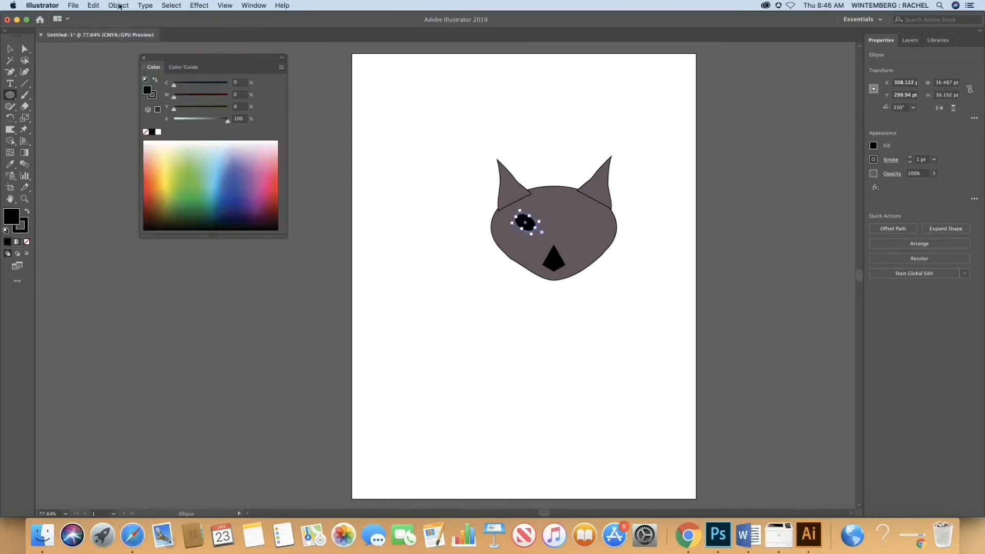
# Step: Paste the copied eye and reflect it across the vertical axis
pyautogui.click(118, 5)
pyautogui.click(102, 59)
pyautogui.click(119, 5)
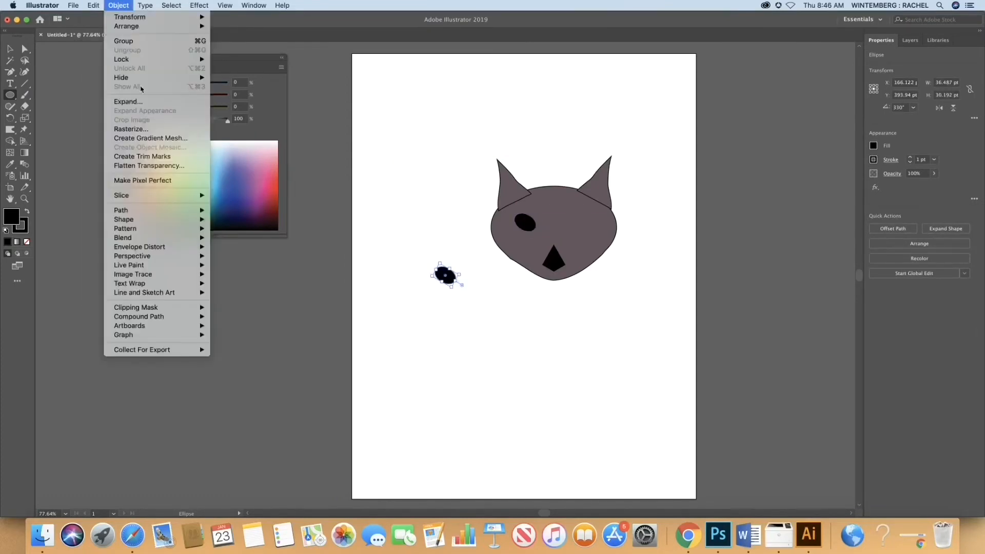
pyautogui.moveTo(130, 17)
pyautogui.click(295, 47)
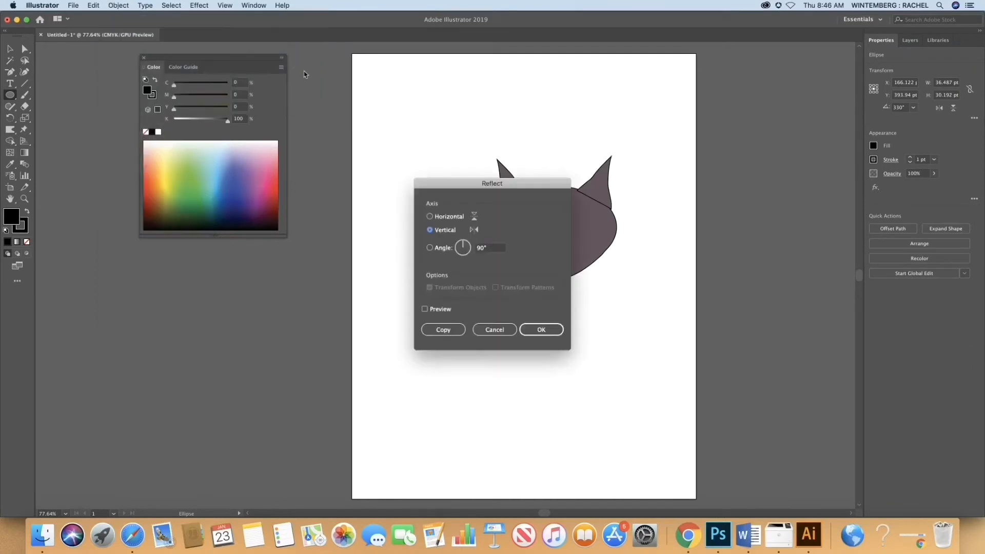
pyautogui.click(542, 330)
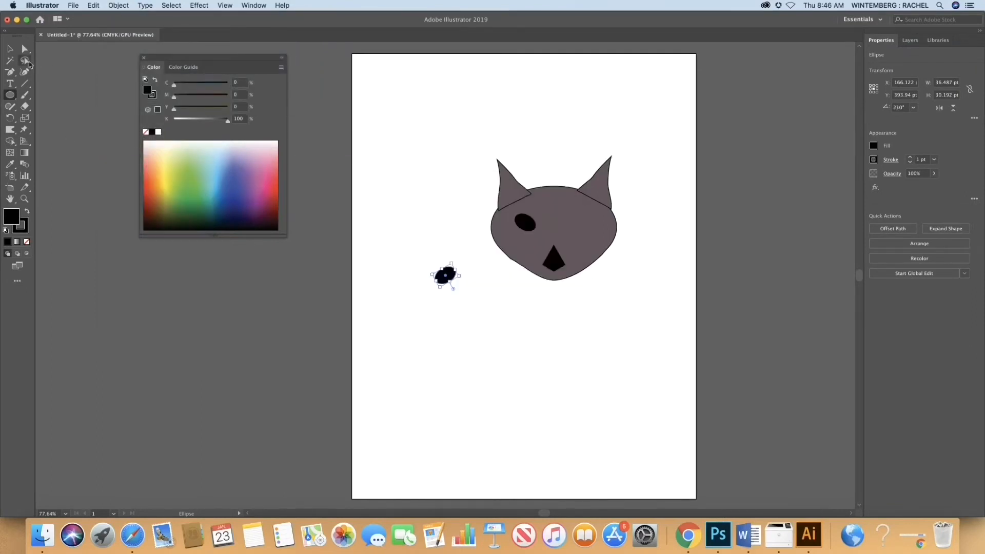
# Step: Move the mirrored eye to the right side of the face and deselect it
pyautogui.click(10, 48)
pyautogui.moveTo(446, 276); pyautogui.dragTo(587, 218)
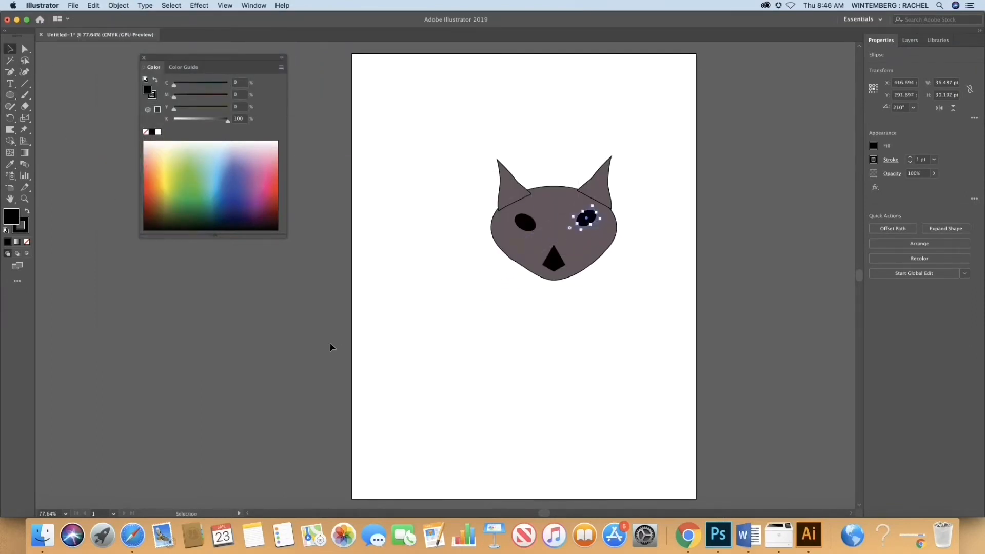
pyautogui.click(331, 347)
# Step: Warp the head shape's lower sides outward into fuller cheeks
pyautogui.click(506, 256)
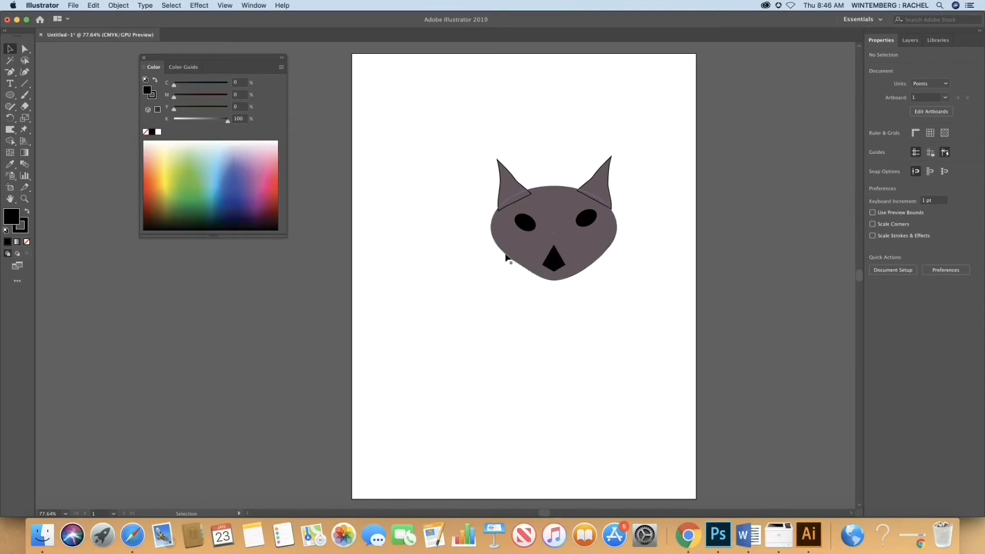
pyautogui.click(10, 130)
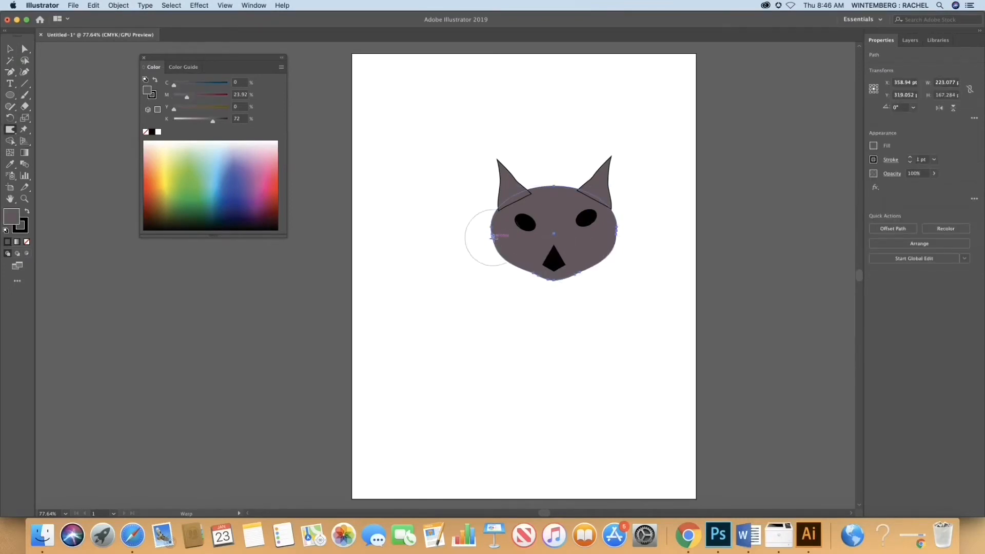
pyautogui.click(9, 49)
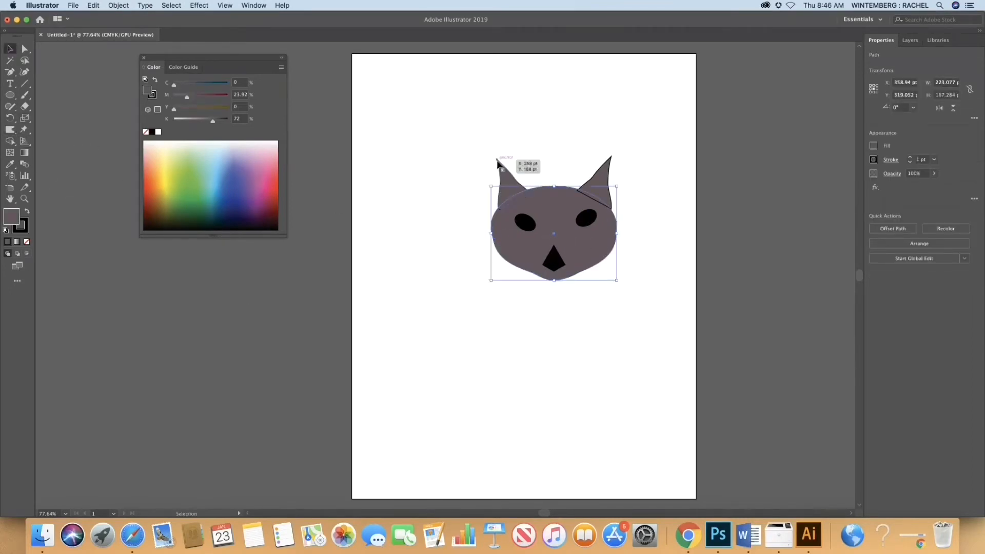
# Step: Paste a copy of the left ear, reduce it to about 47 by 80 pt and place it on the head's left edge
pyautogui.click(507, 180)
pyautogui.click(94, 5)
pyautogui.click(111, 68)
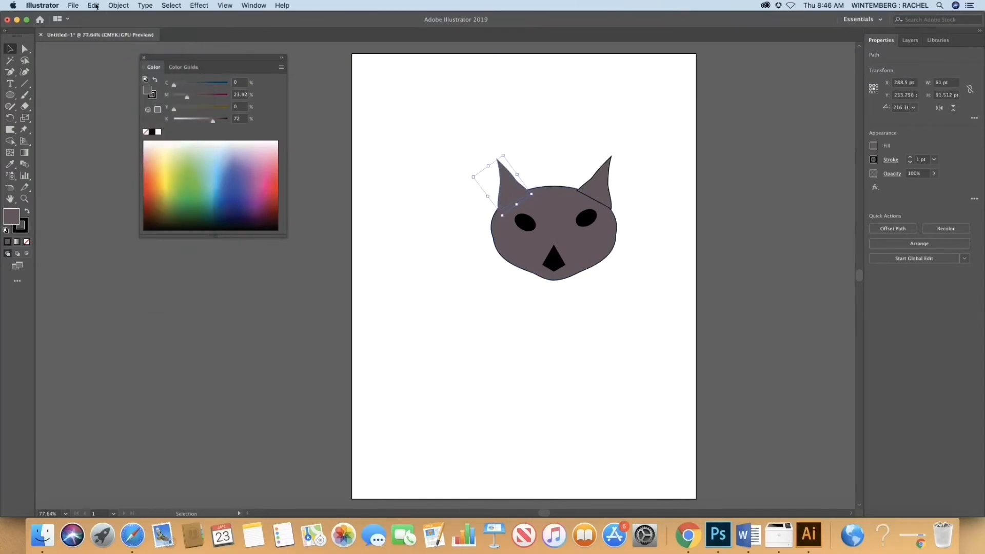
pyautogui.click(126, 6)
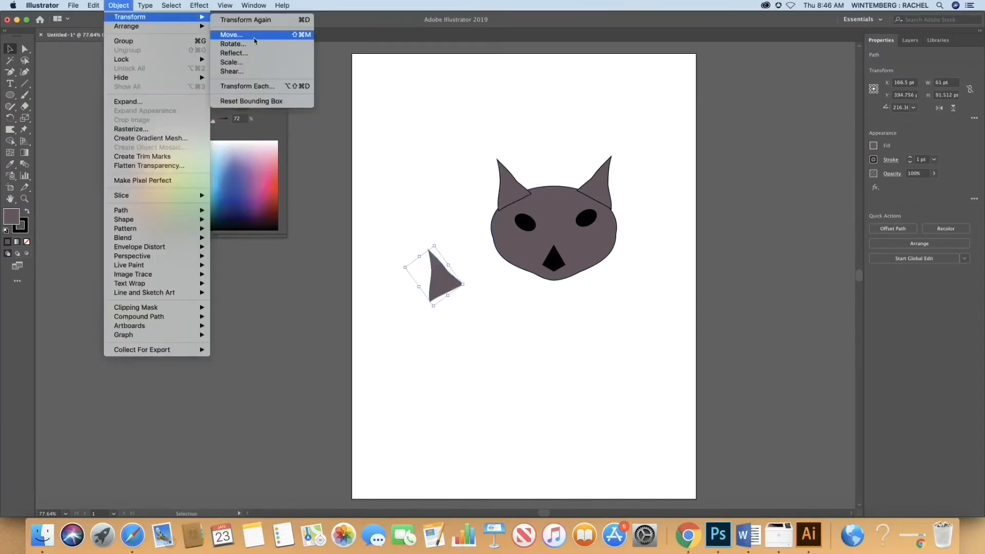
pyautogui.click(10, 129)
pyautogui.moveTo(432, 303)
pyautogui.mouseDown()
pyautogui.moveTo(470, 279)
pyautogui.moveTo(454, 285)
pyautogui.moveTo(454, 271)
pyautogui.moveTo(440, 272)
pyautogui.moveTo(478, 267)
pyautogui.moveTo(492, 238)
pyautogui.mouseUp()
pyautogui.click(10, 49)
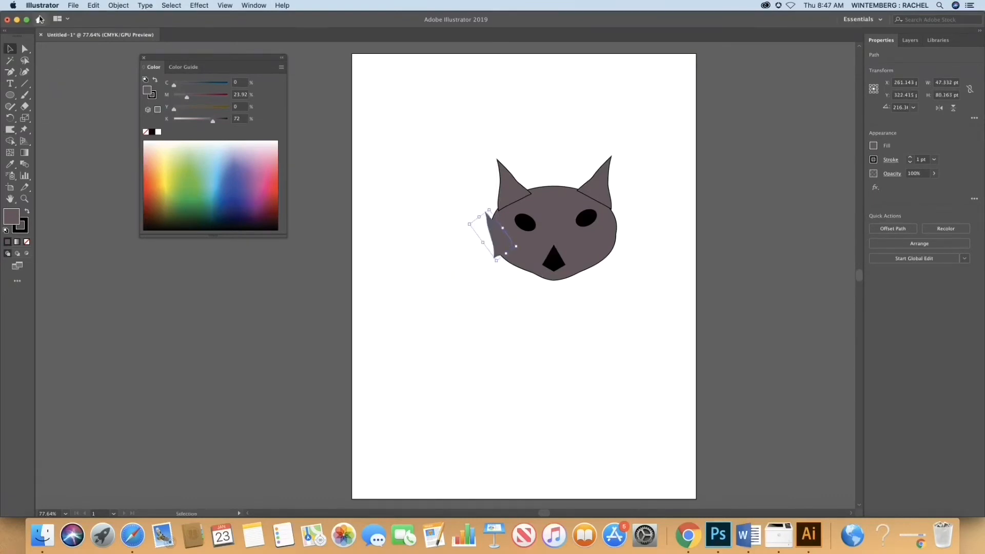
# Step: Rotate and stretch the ear copy into a thin whisker about 104 by 48 pt, pointing down and outward from the left cheek
pyautogui.click(94, 6)
pyautogui.moveTo(119, 5)
pyautogui.click(231, 44)
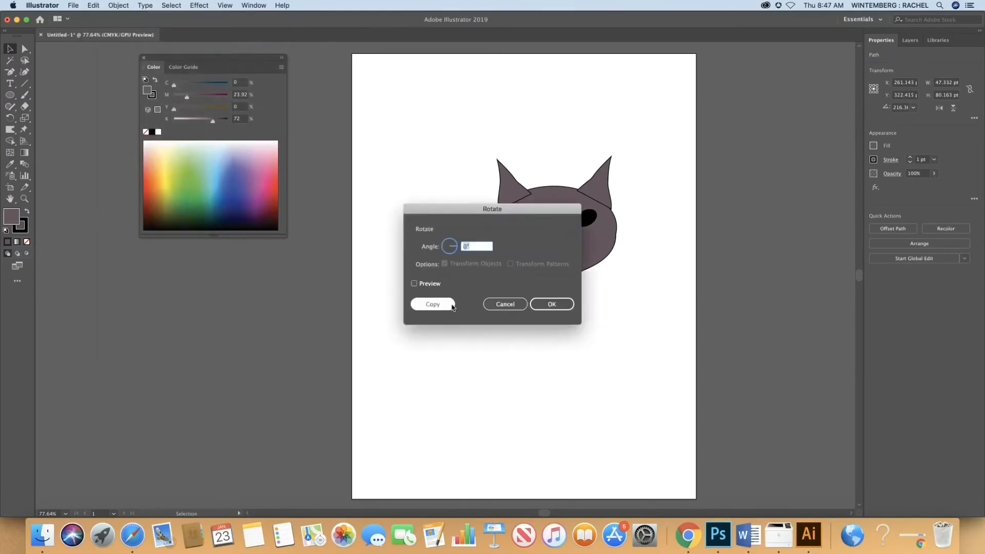
pyautogui.click(551, 306)
pyautogui.moveTo(477, 217); pyautogui.dragTo(468, 267)
# Step: Paste three copies of the left whisker
pyautogui.click(93, 5)
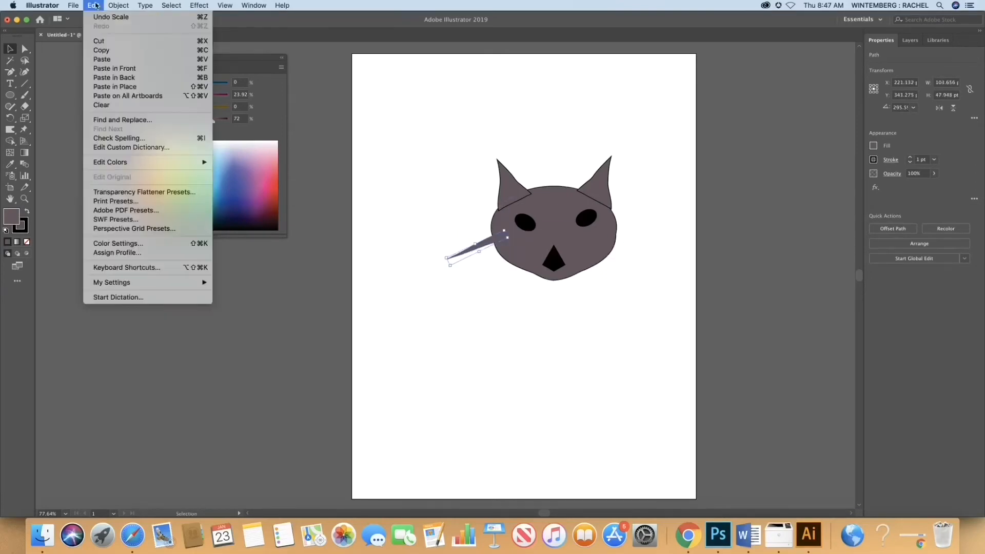
pyautogui.click(114, 61)
pyautogui.click(94, 5)
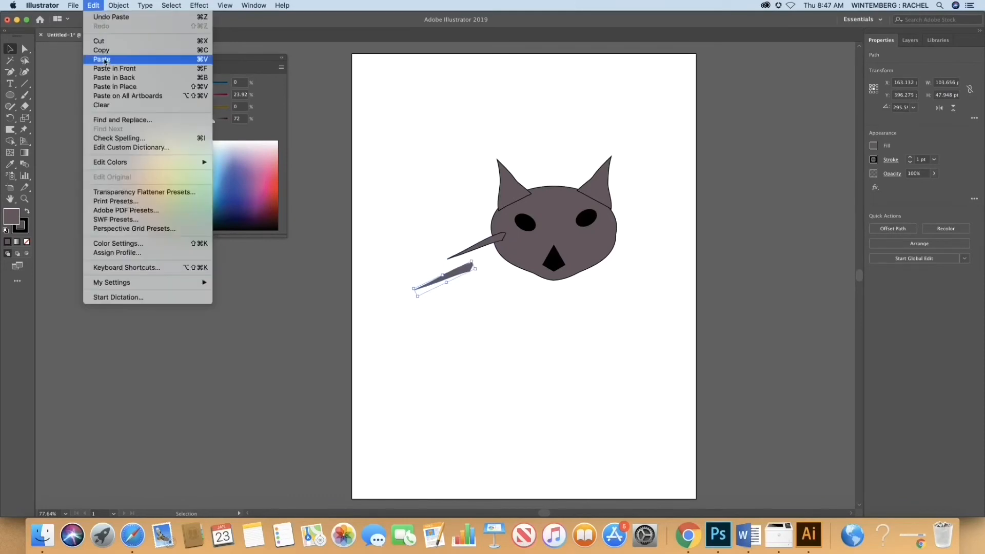
pyautogui.click(114, 61)
pyautogui.click(93, 5)
pyautogui.click(114, 62)
# Step: Position two whisker copies below the first on the left cheek, rotating them into a fan
pyautogui.moveTo(455, 276); pyautogui.dragTo(487, 268)
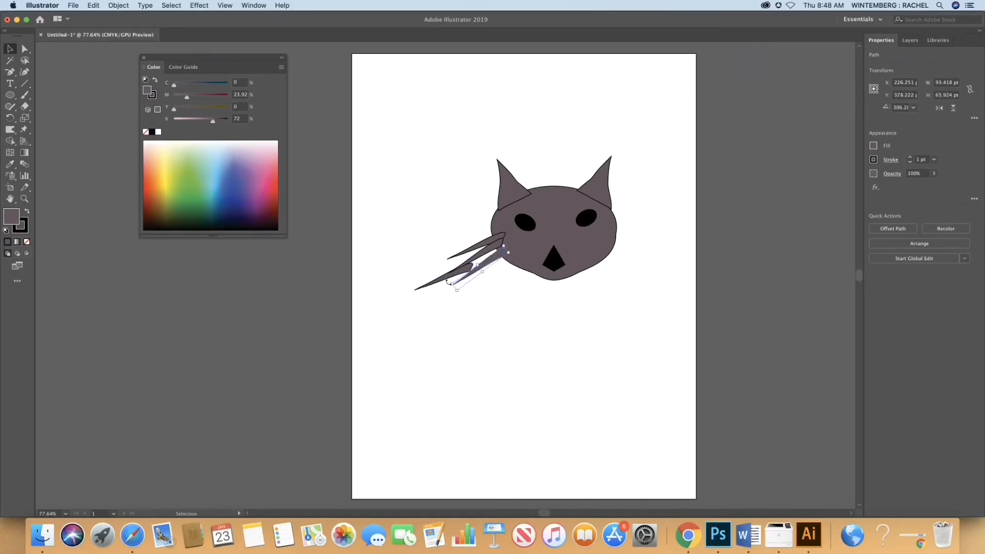
pyautogui.moveTo(449, 283); pyautogui.dragTo(452, 291)
pyautogui.click(411, 271)
# Step: Reflect the remaining loose whisker across the vertical axis and attach it to the right cheek
pyautogui.click(447, 278)
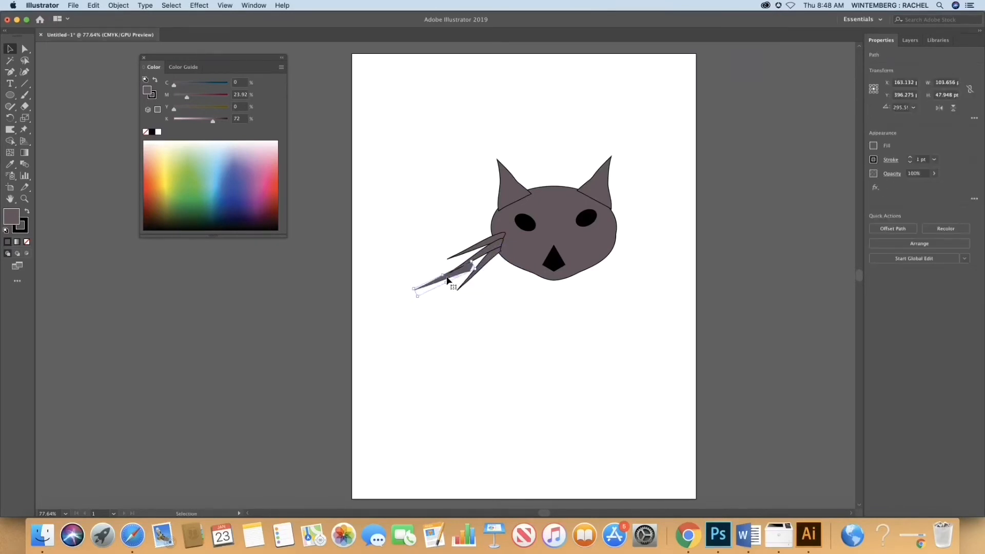
pyautogui.click(119, 5)
pyautogui.moveTo(132, 17)
pyautogui.click(226, 50)
pyautogui.click(535, 334)
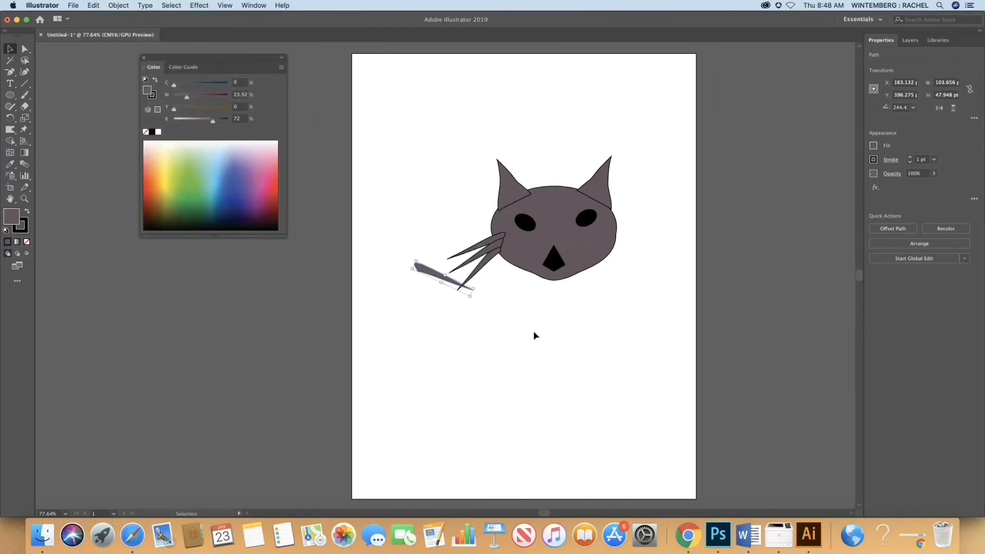
pyautogui.moveTo(436, 278); pyautogui.dragTo(634, 250)
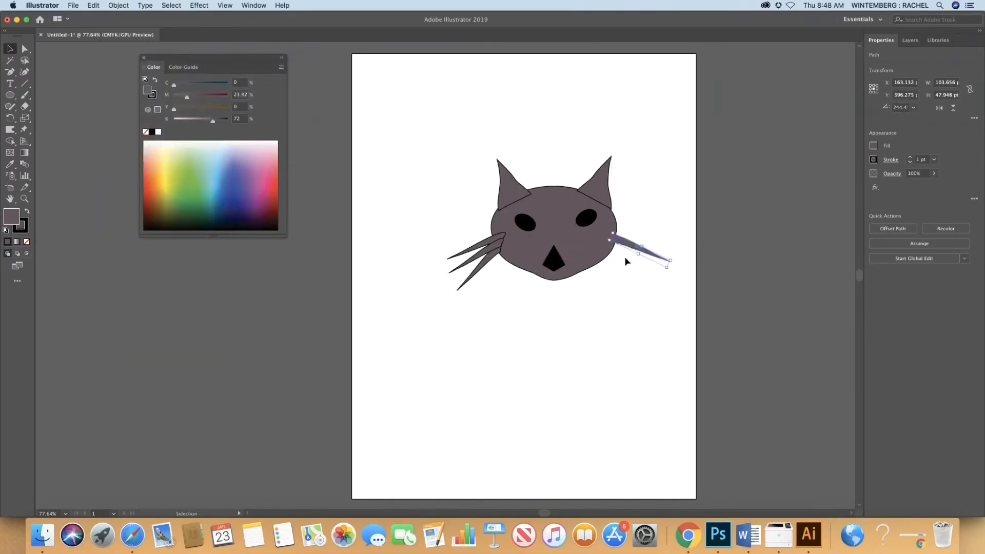
# Step: Paste two copies of the right whisker and place one just below the original on the right cheek
pyautogui.click(93, 6)
pyautogui.click(101, 49)
pyautogui.click(93, 6)
pyautogui.click(116, 59)
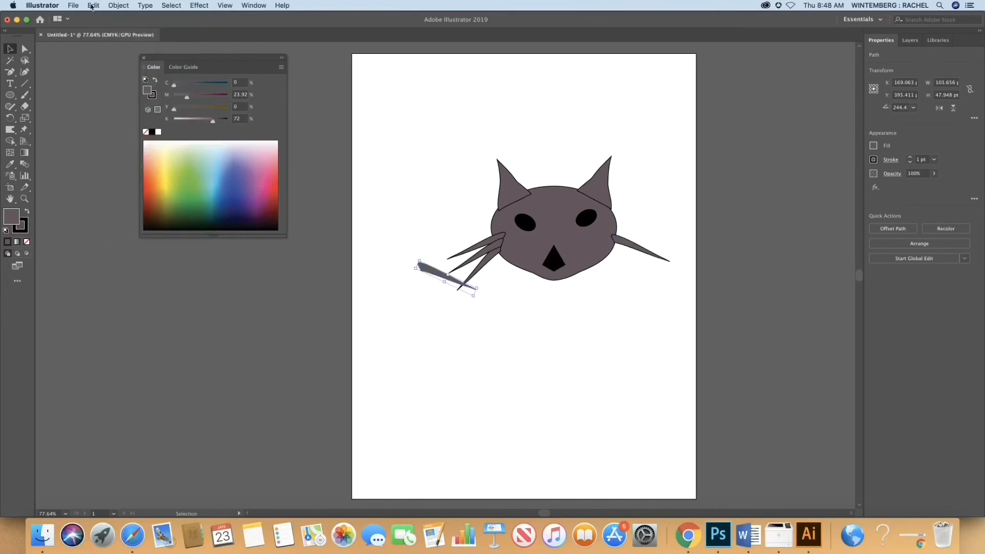
pyautogui.click(93, 6)
pyautogui.click(117, 60)
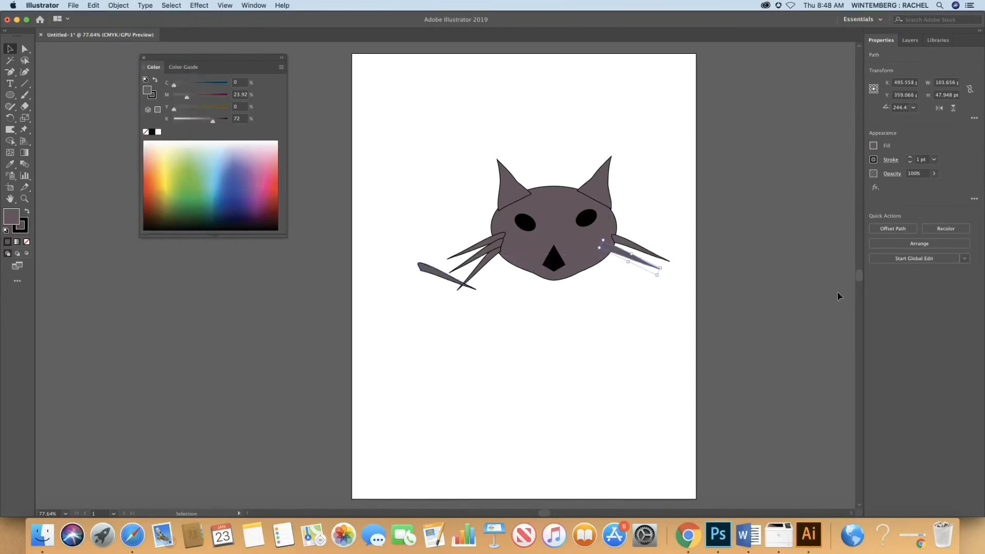
# Step: Adjust the second right whisker's angle and move the last loose whisker to the top of the fan on the right cheek
pyautogui.moveTo(657, 279); pyautogui.dragTo(651, 280)
pyautogui.moveTo(428, 268); pyautogui.dragTo(620, 227)
pyautogui.click(644, 205)
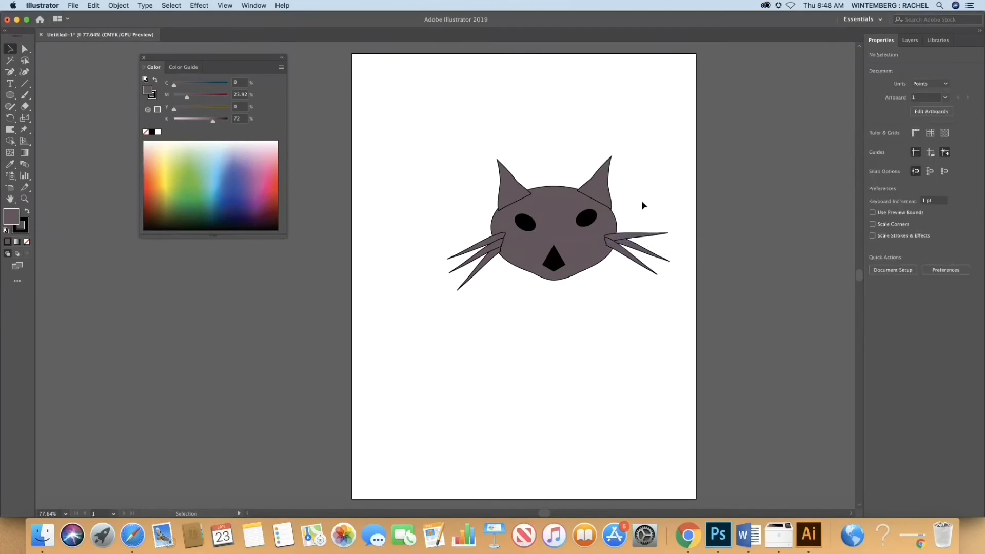
# Step: Draw a white circle inside each black eye, the left one about 10 pt wide, and enlarge the left one to match the right
pyautogui.click(9, 95)
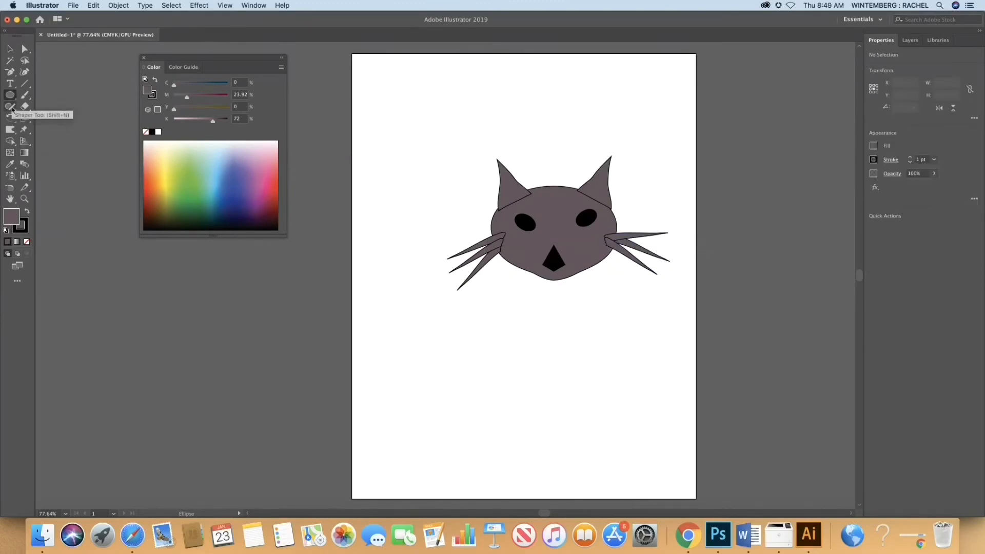
pyautogui.click(158, 133)
pyautogui.click(434, 190)
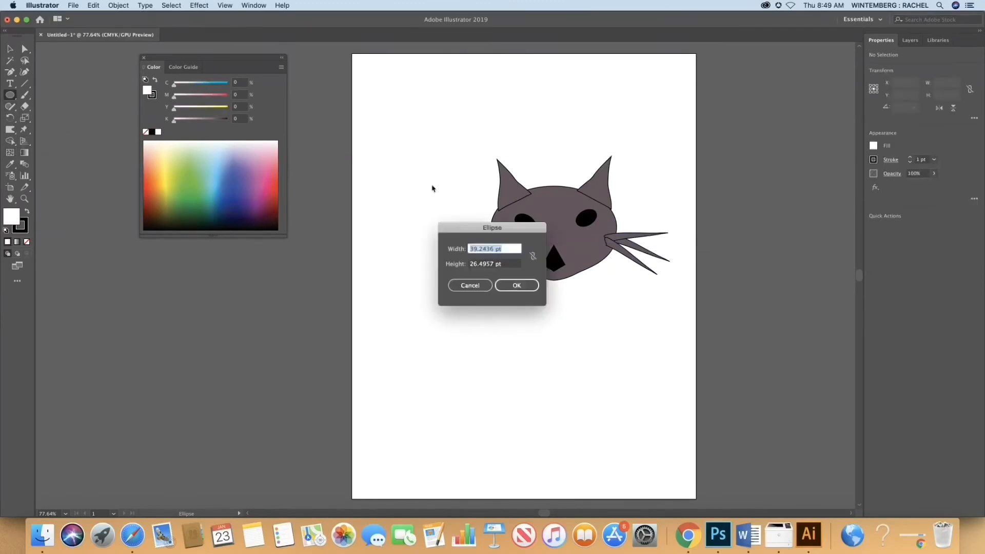
pyautogui.click(512, 285)
pyautogui.moveTo(526, 222); pyautogui.dragTo(533, 227)
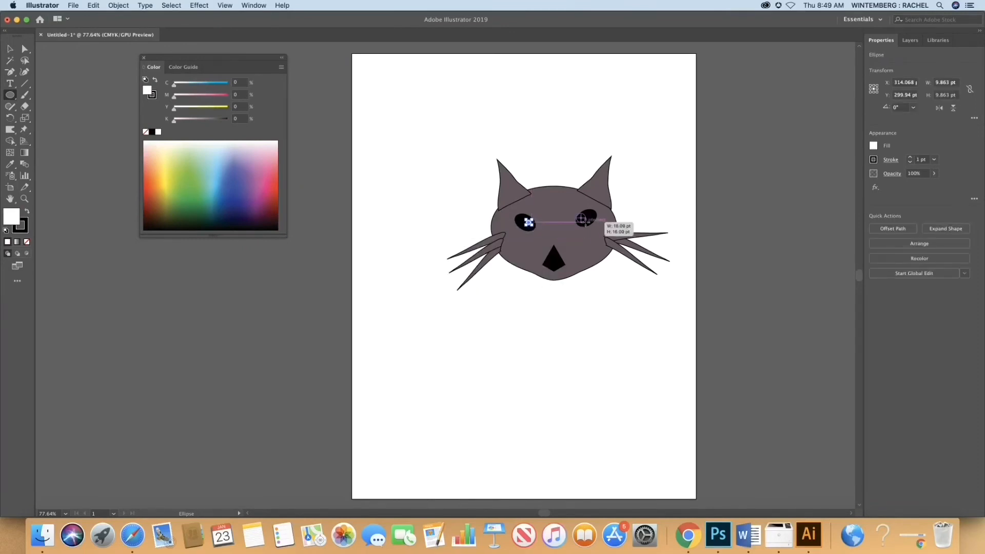
pyautogui.click(581, 220)
pyautogui.press('Return')
pyautogui.click(10, 49)
pyautogui.click(56, 54)
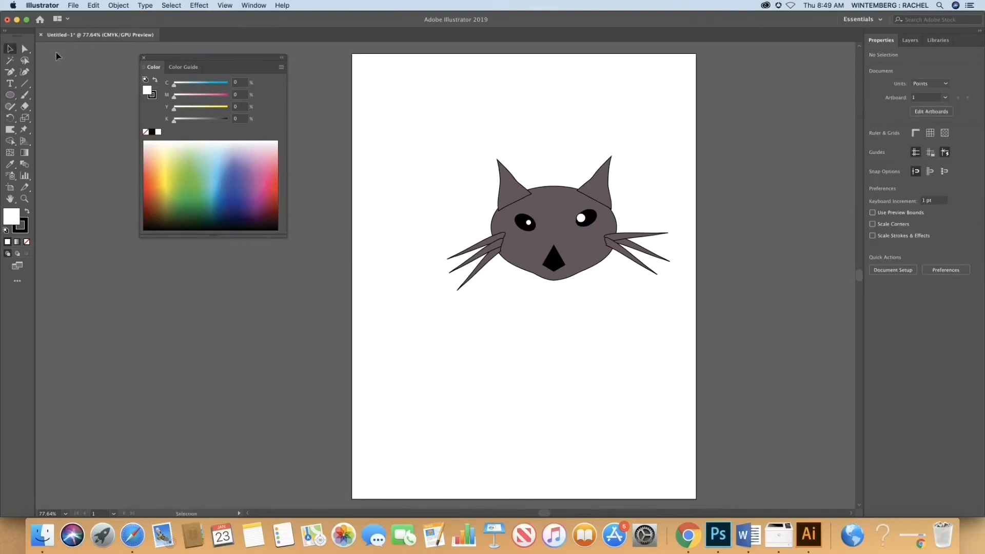
pyautogui.click(528, 223)
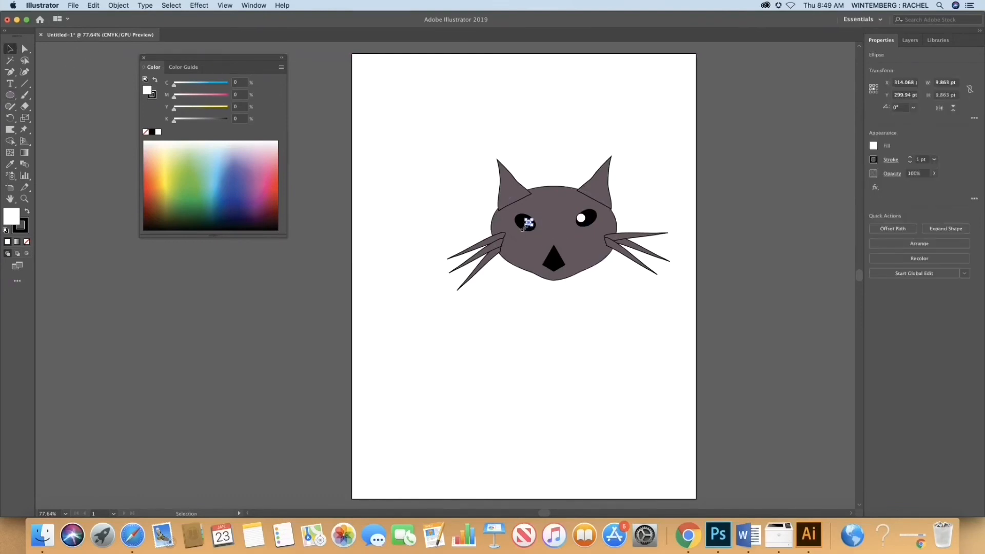
pyautogui.click(334, 186)
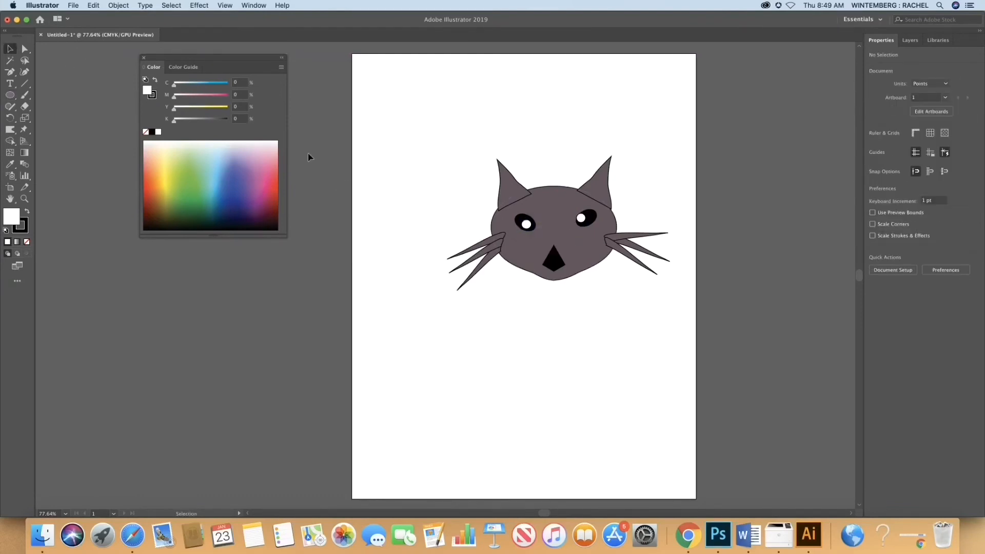
# Step: Draw small black pupils inside both white eye circles, the right one about 3 pt wide
pyautogui.click(152, 132)
pyautogui.press('l')
pyautogui.moveTo(526, 222); pyautogui.dragTo(583, 221)
pyautogui.click(560, 136)
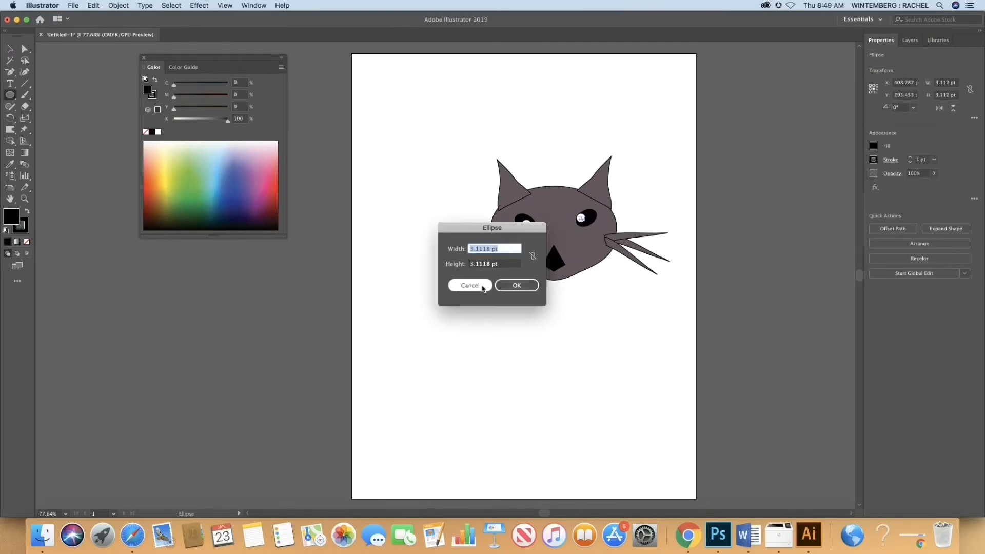
pyautogui.click(470, 286)
pyautogui.press('v')
pyautogui.click(729, 211)
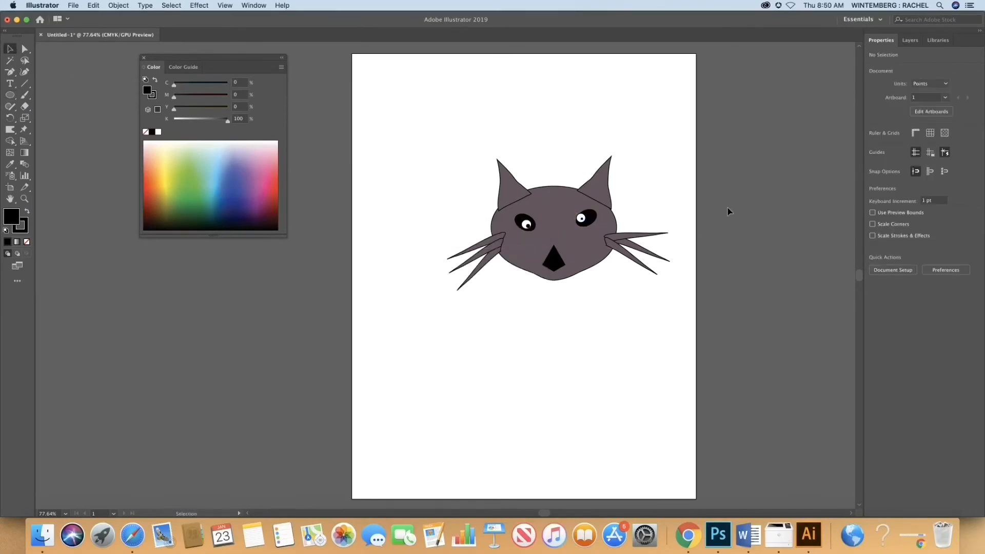
# Step: Draw a larger black circle, about 5.7 pt wide, over the right eye's pupil
pyautogui.press('l')
pyautogui.moveTo(581, 218); pyautogui.dragTo(584, 220)
pyautogui.click(742, 203)
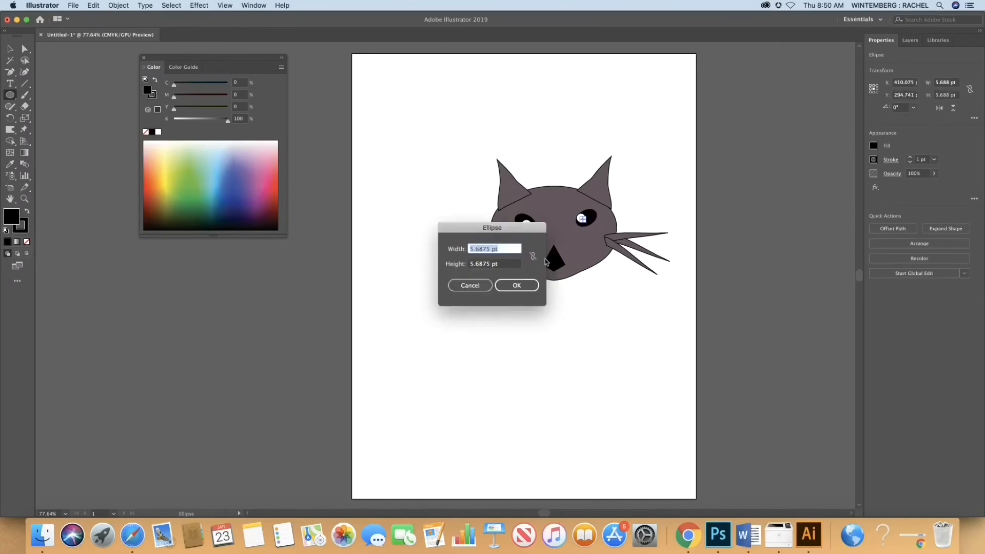
pyautogui.click(470, 286)
pyautogui.click(10, 50)
pyautogui.click(63, 57)
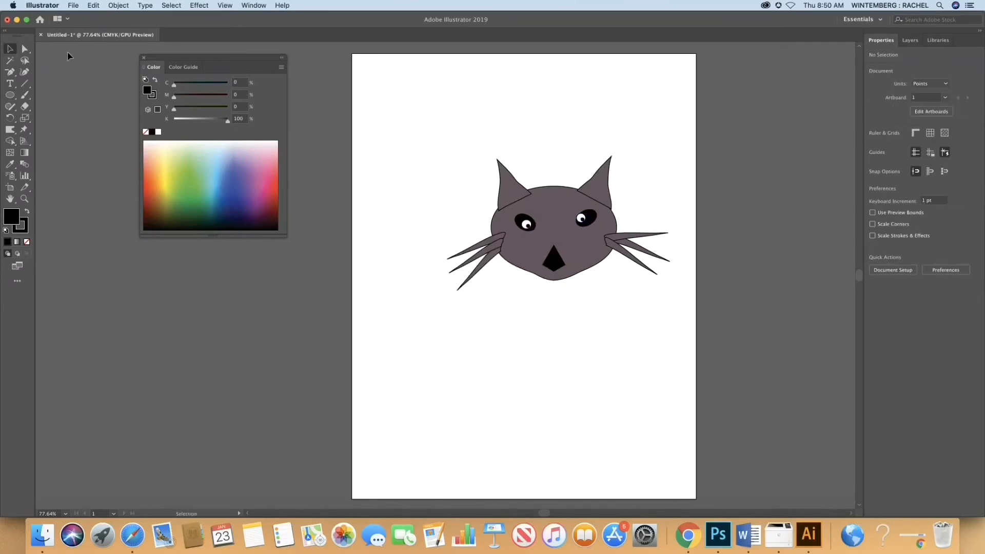
# Step: Paint jagged black stripes on both cheeks with the 5 pt. Round brush and slightly rotate the left stripe
pyautogui.press('b')
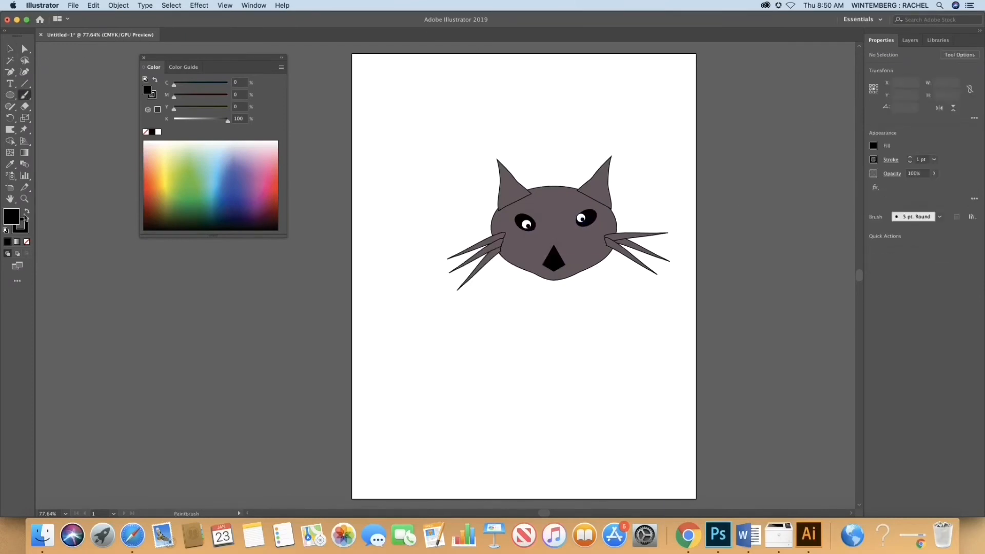
pyautogui.click(159, 133)
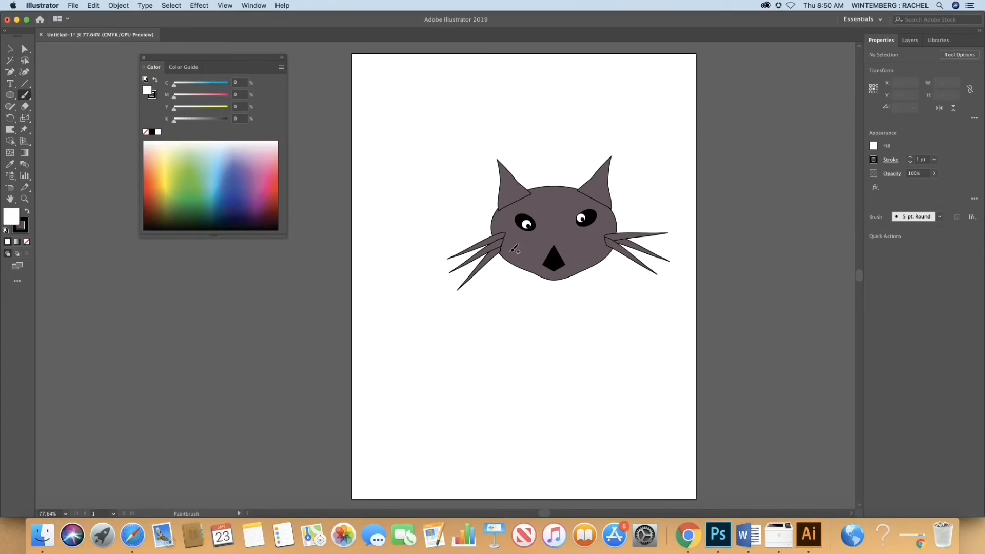
pyautogui.moveTo(522, 249); pyautogui.dragTo(528, 247)
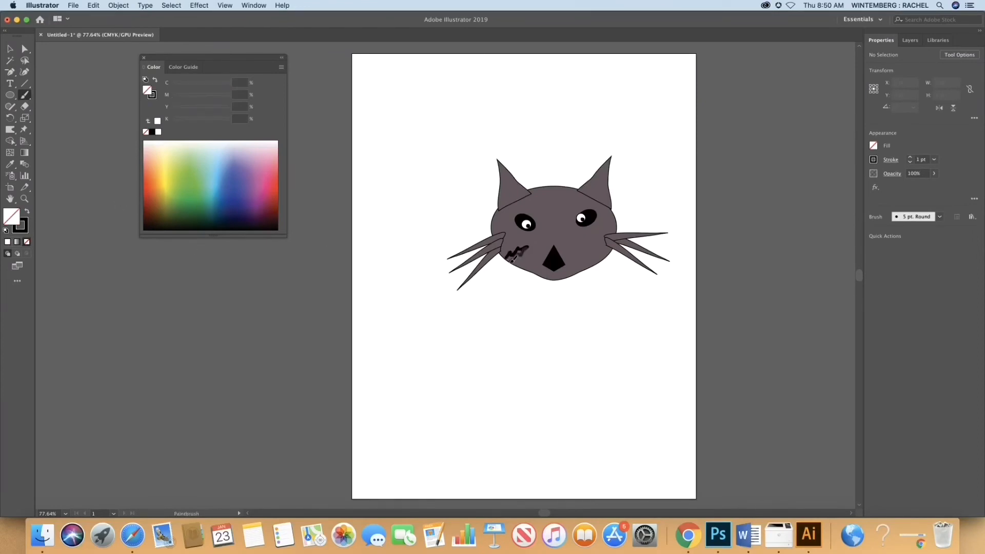
pyautogui.moveTo(511, 260)
pyautogui.mouseDown()
pyautogui.moveTo(532, 240)
pyautogui.moveTo(584, 243)
pyautogui.moveTo(606, 255)
pyautogui.moveTo(577, 246)
pyautogui.mouseUp()
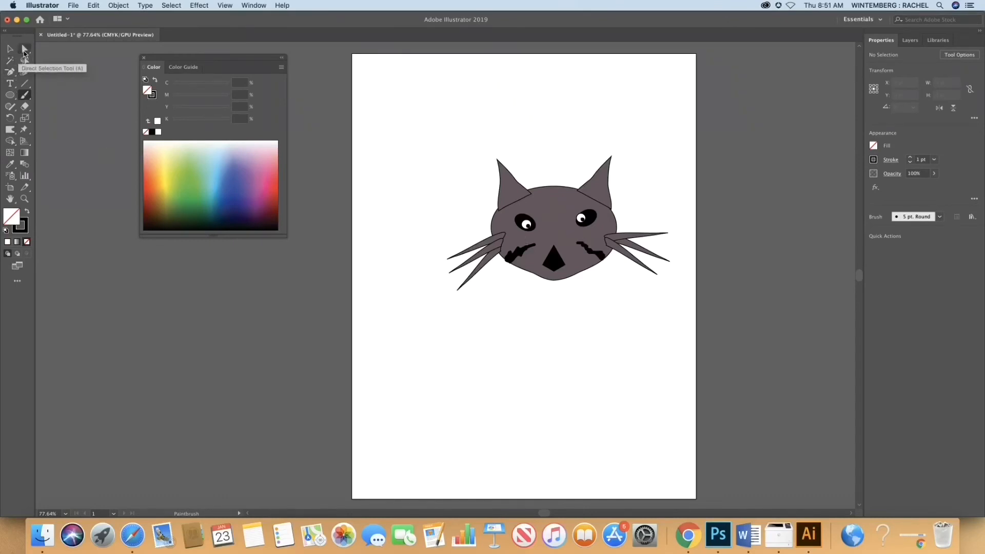
pyautogui.click(10, 50)
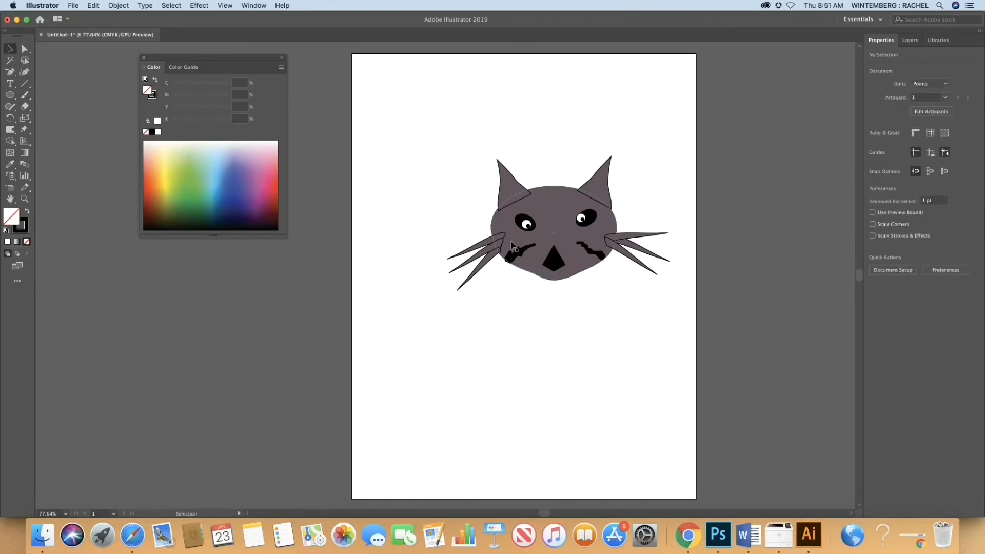
pyautogui.moveTo(512, 246)
pyautogui.mouseDown()
pyautogui.moveTo(517, 254)
pyautogui.moveTo(533, 246)
pyautogui.mouseUp()
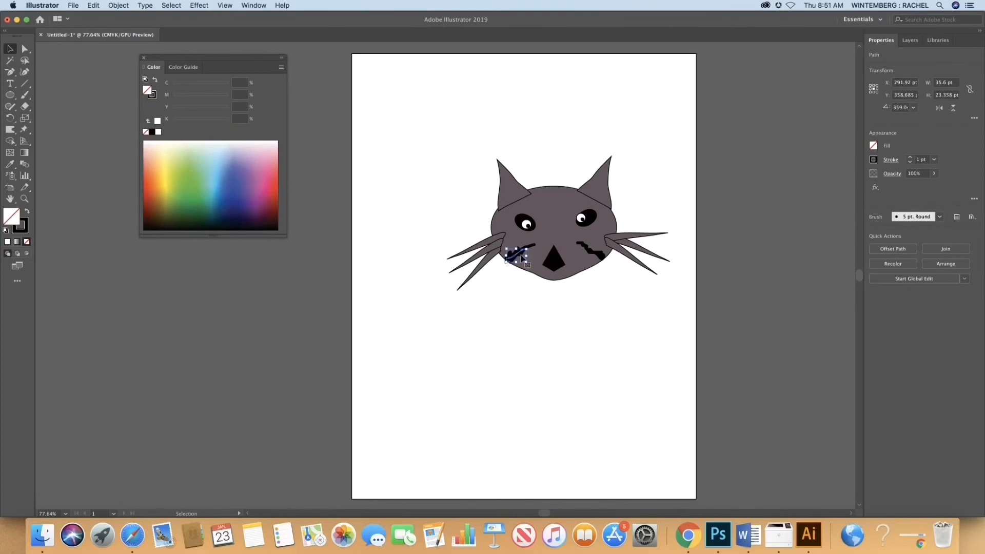
# Step: Duplicate the right cheek stripe, place the copy just below the original and rotate it about 17° clockwise
pyautogui.click(587, 256)
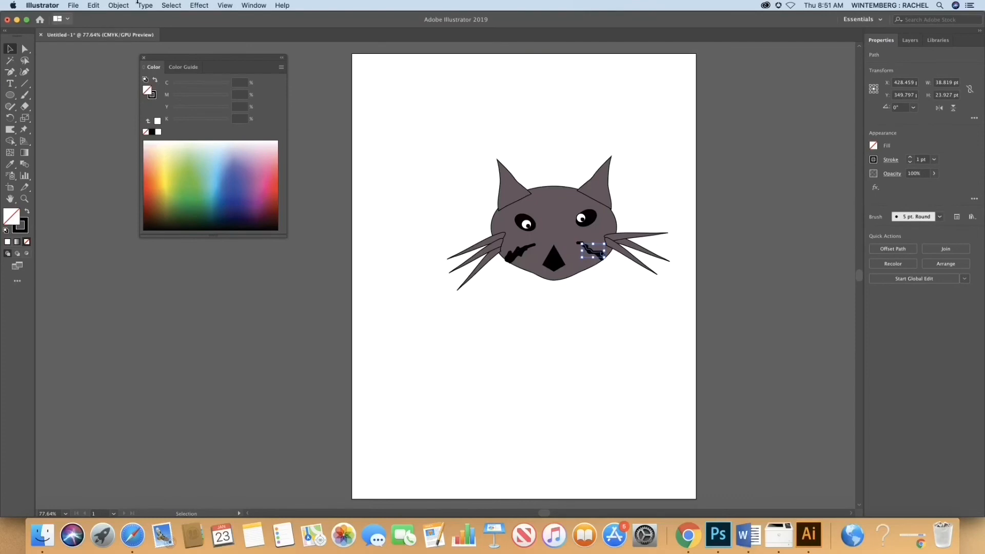
pyautogui.click(95, 7)
pyautogui.click(108, 49)
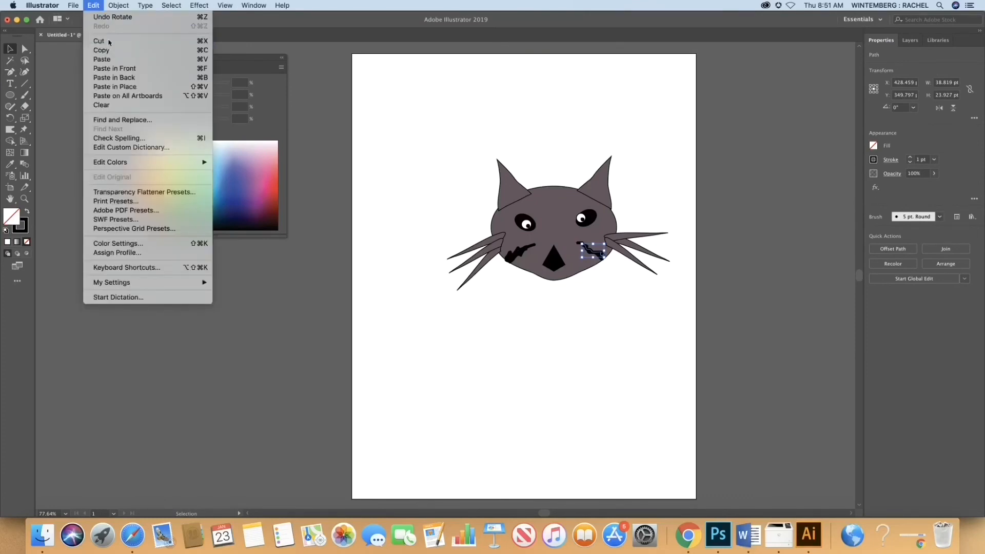
pyautogui.click(95, 6)
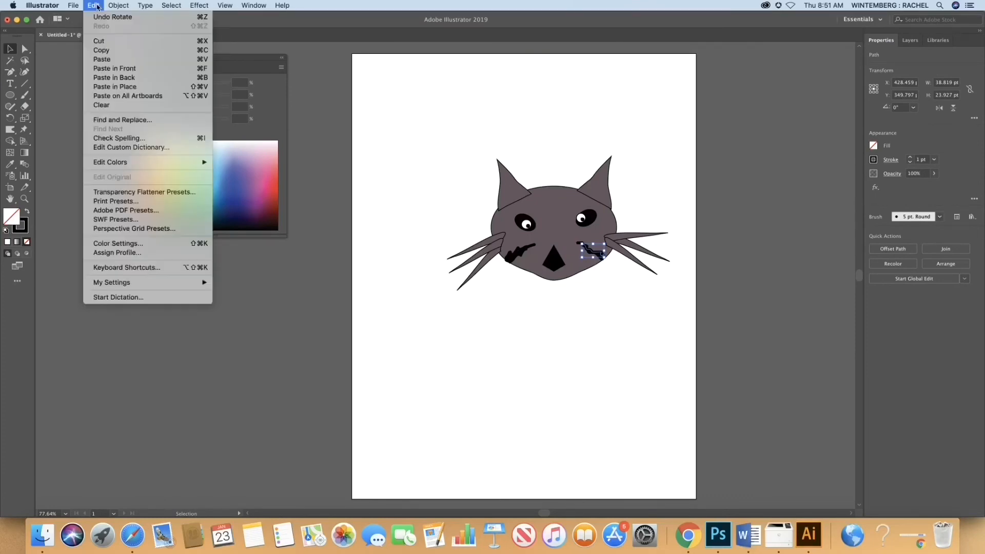
pyautogui.click(112, 61)
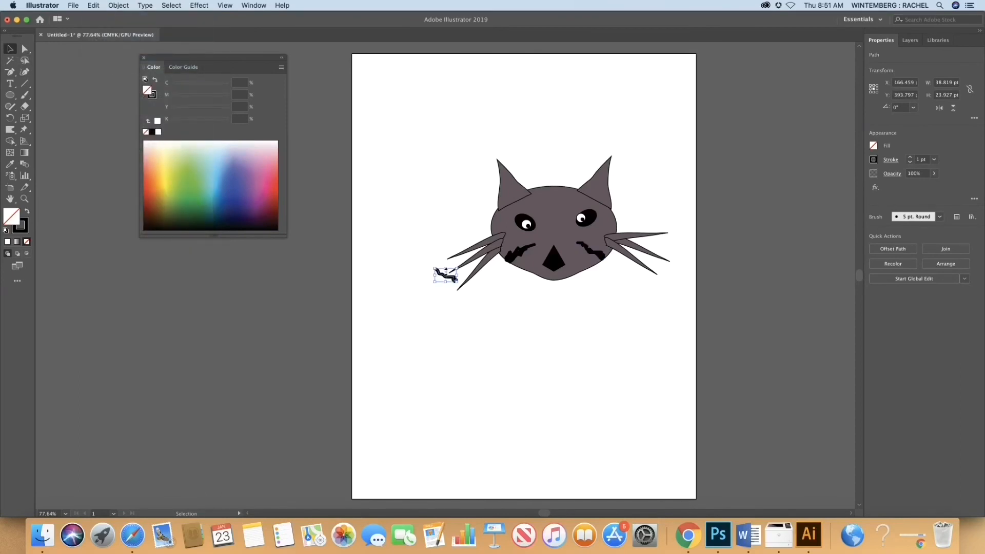
pyautogui.moveTo(444, 273)
pyautogui.mouseDown()
pyautogui.moveTo(465, 279)
pyautogui.moveTo(584, 261)
pyautogui.moveTo(577, 272)
pyautogui.moveTo(587, 261)
pyautogui.mouseUp()
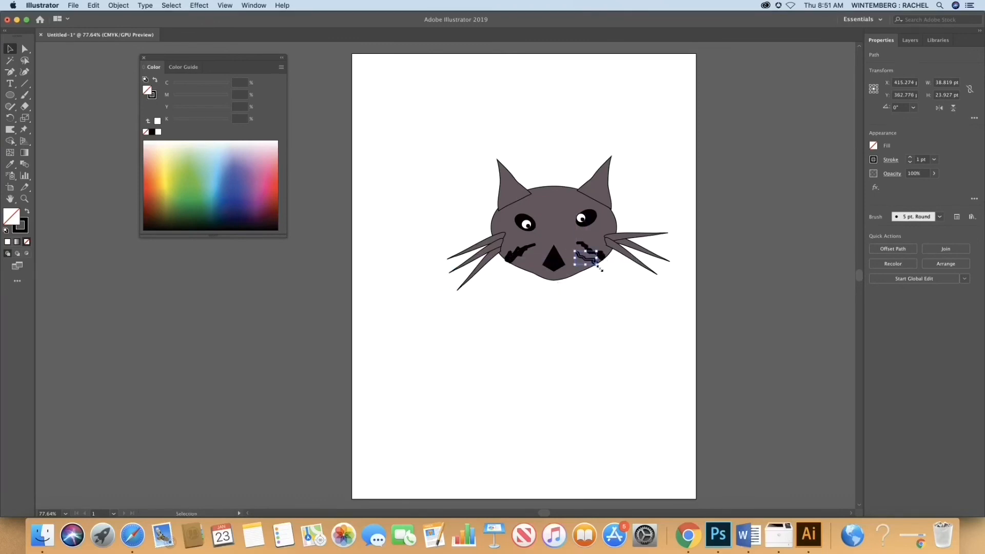
pyautogui.moveTo(600, 269); pyautogui.dragTo(597, 273)
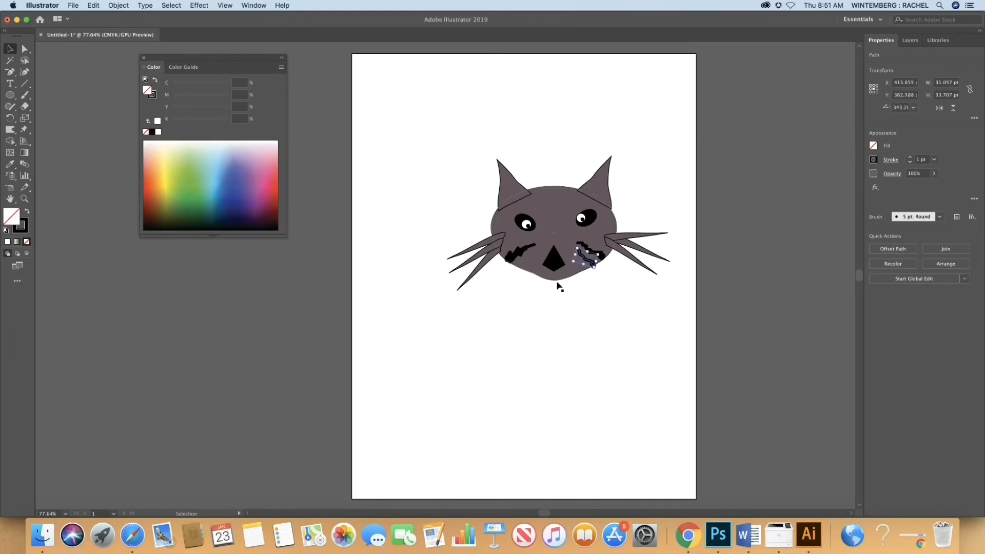
pyautogui.click(503, 304)
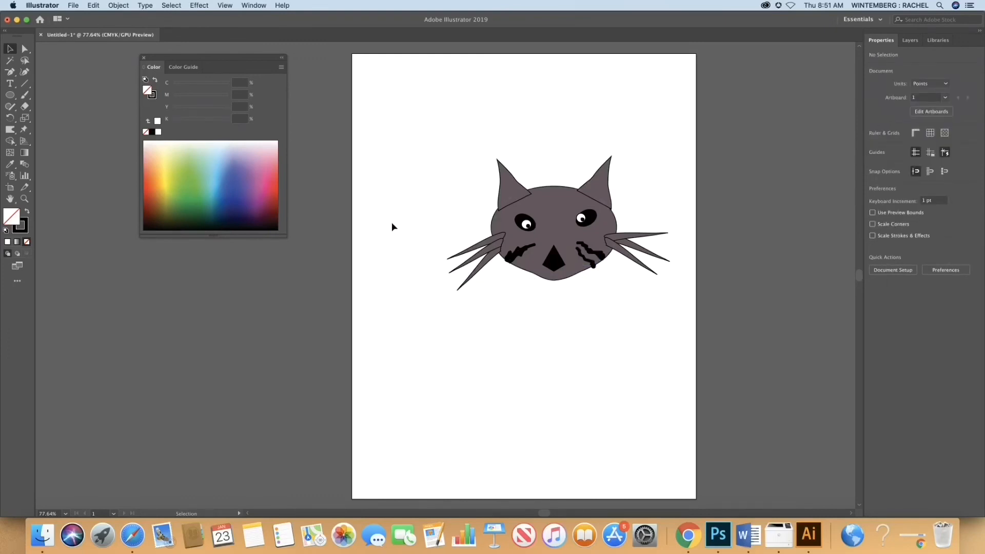
# Step: Duplicate the left cheek stripe, place the copy just below the original and rotate it slightly to follow the cheek
pyautogui.click(519, 252)
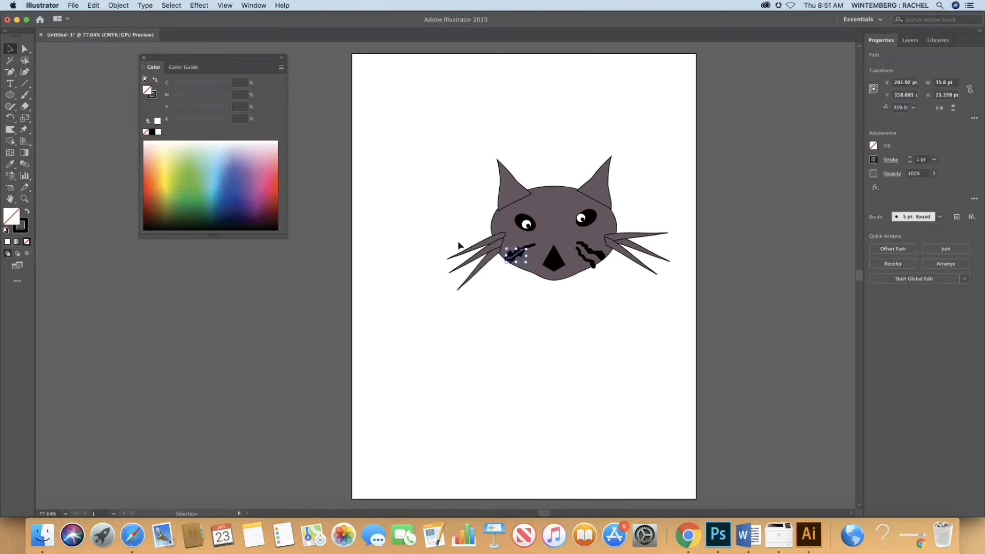
pyautogui.click(95, 6)
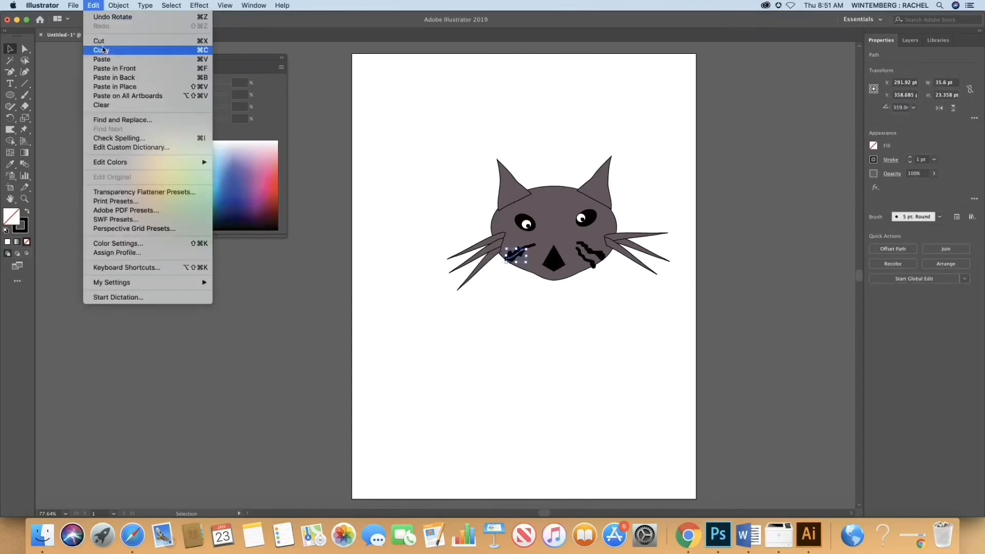
pyautogui.click(94, 6)
pyautogui.click(93, 5)
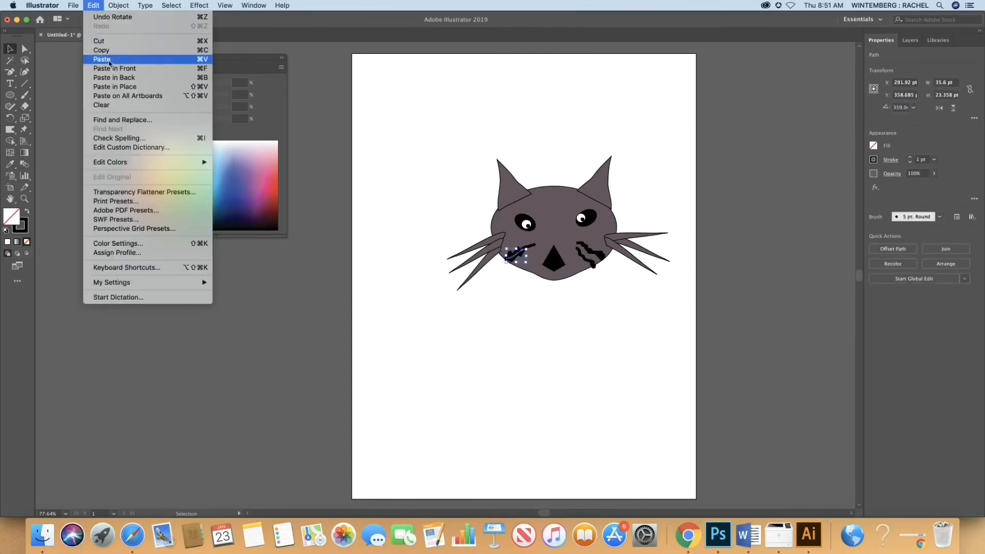
pyautogui.click(109, 59)
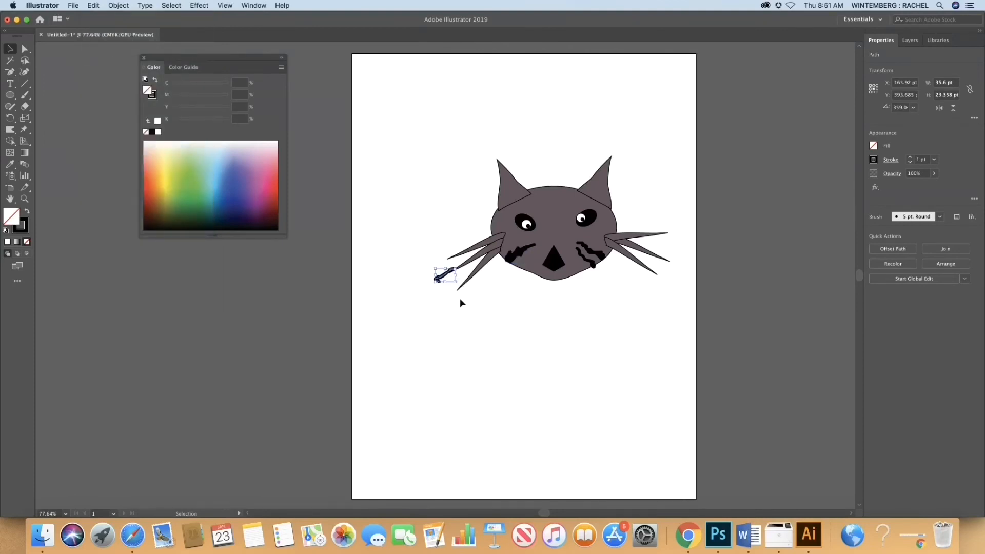
pyautogui.moveTo(447, 279)
pyautogui.mouseDown()
pyautogui.moveTo(534, 268)
pyautogui.moveTo(505, 276)
pyautogui.moveTo(527, 265)
pyautogui.mouseUp()
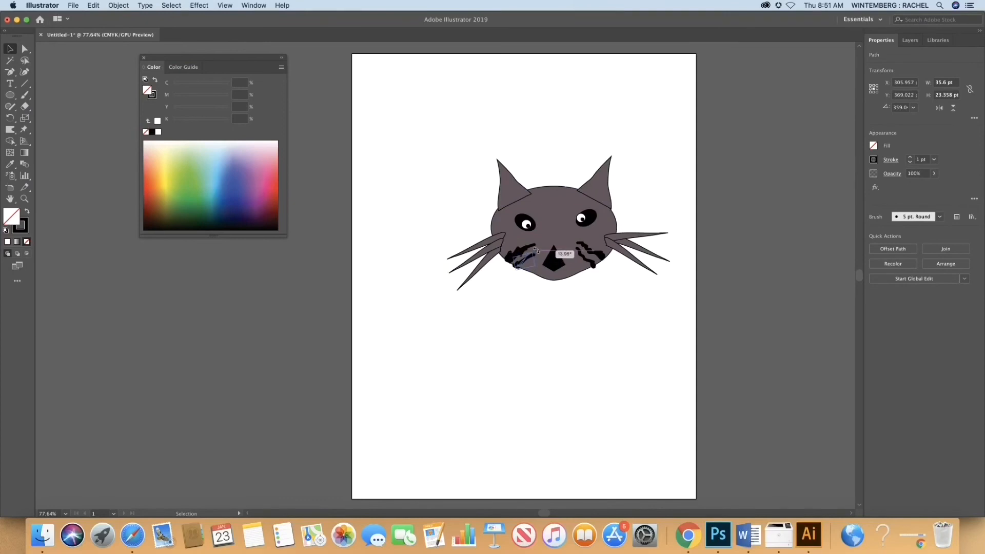
pyautogui.click(337, 244)
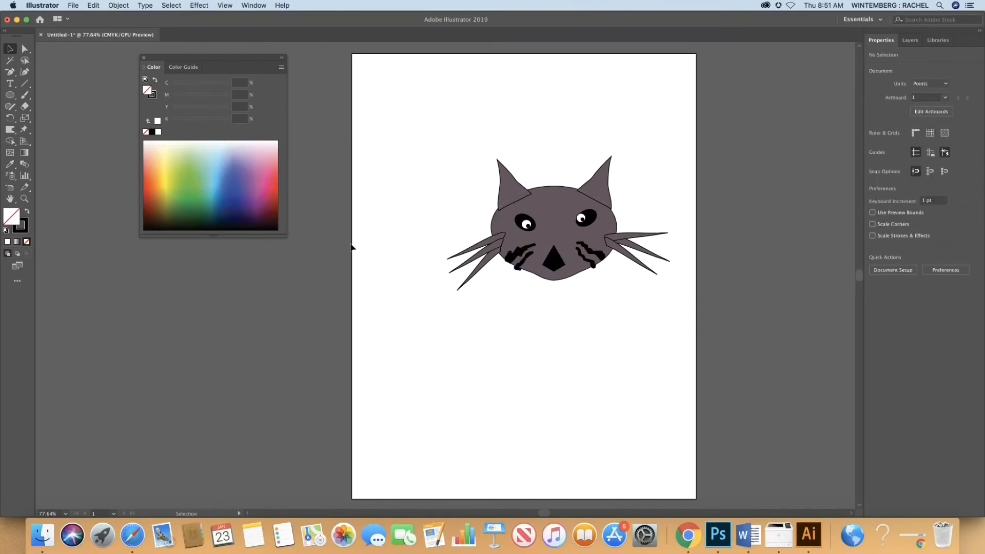